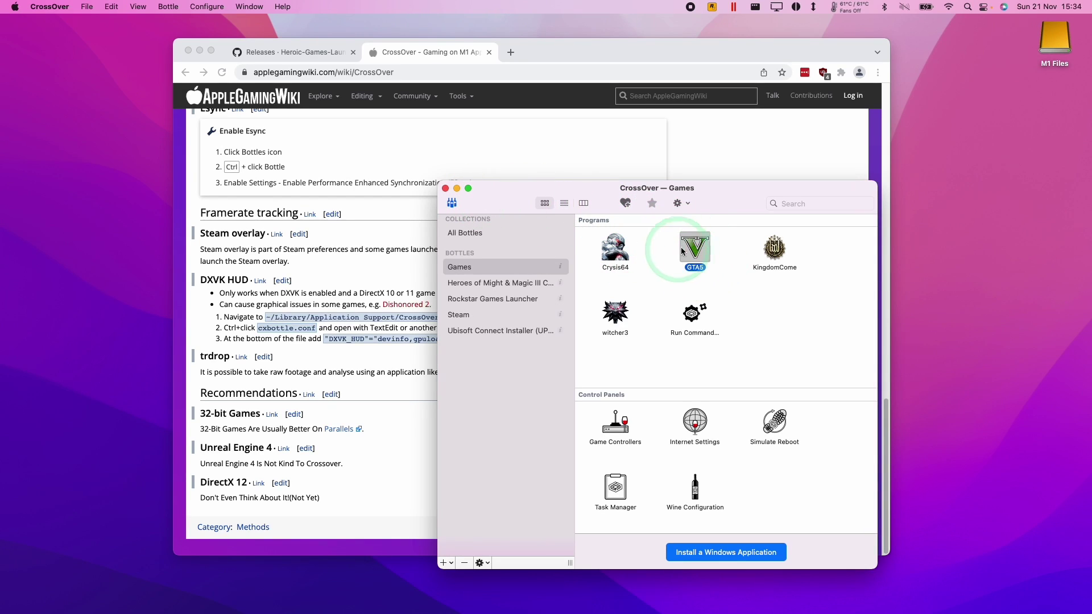
{"action": "left_click_drag", "start_coordinate": [572, 197], "coordinate": [595, 201]}
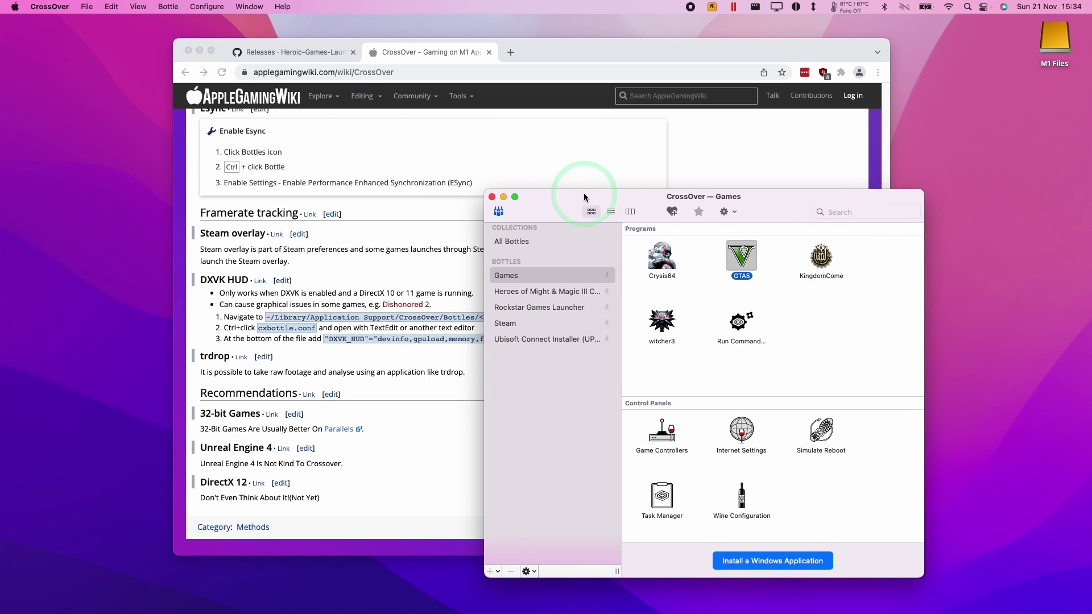
{"action": "left_click_drag", "start_coordinate": [585, 194], "coordinate": [575, 190]}
{"action": "left_click", "coordinate": [808, 320]}
{"action": "left_click", "coordinate": [711, 227]}
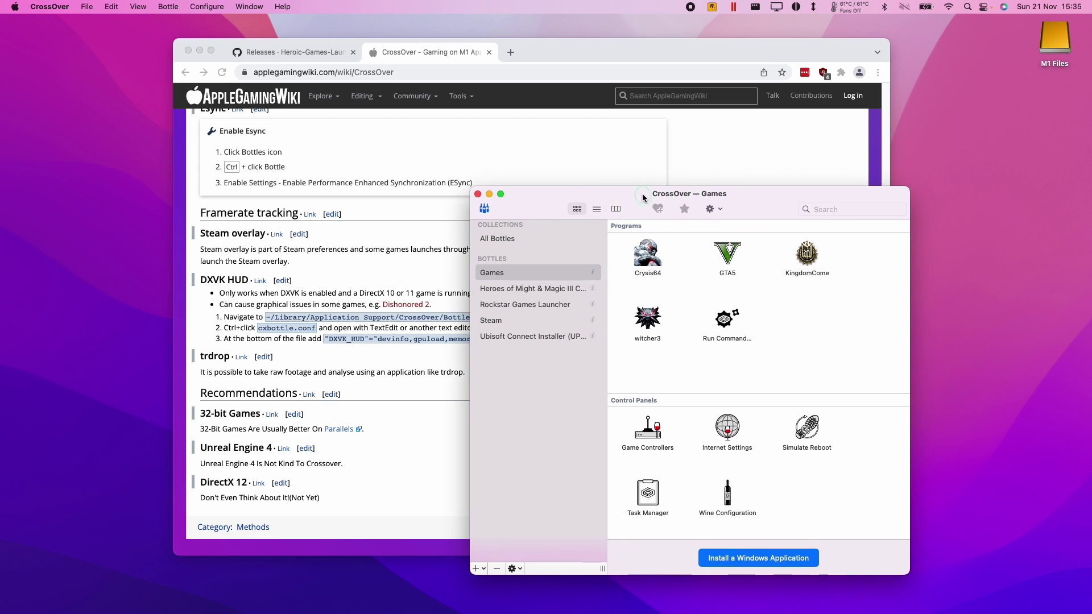
{"action": "left_click_drag", "start_coordinate": [673, 194], "coordinate": [690, 194]}
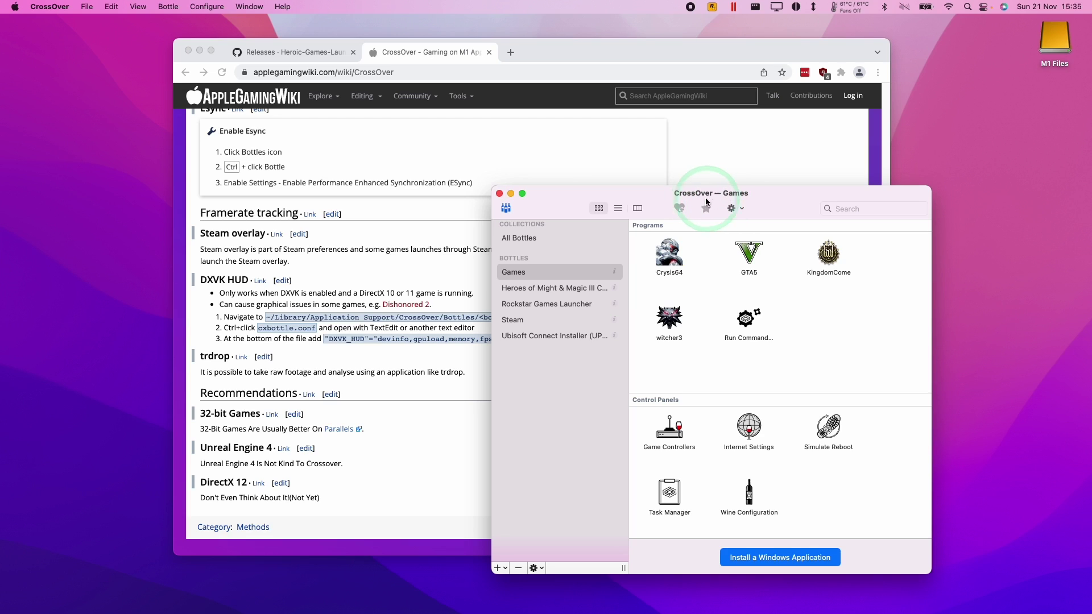
{"action": "left_click_drag", "start_coordinate": [733, 199], "coordinate": [744, 198]}
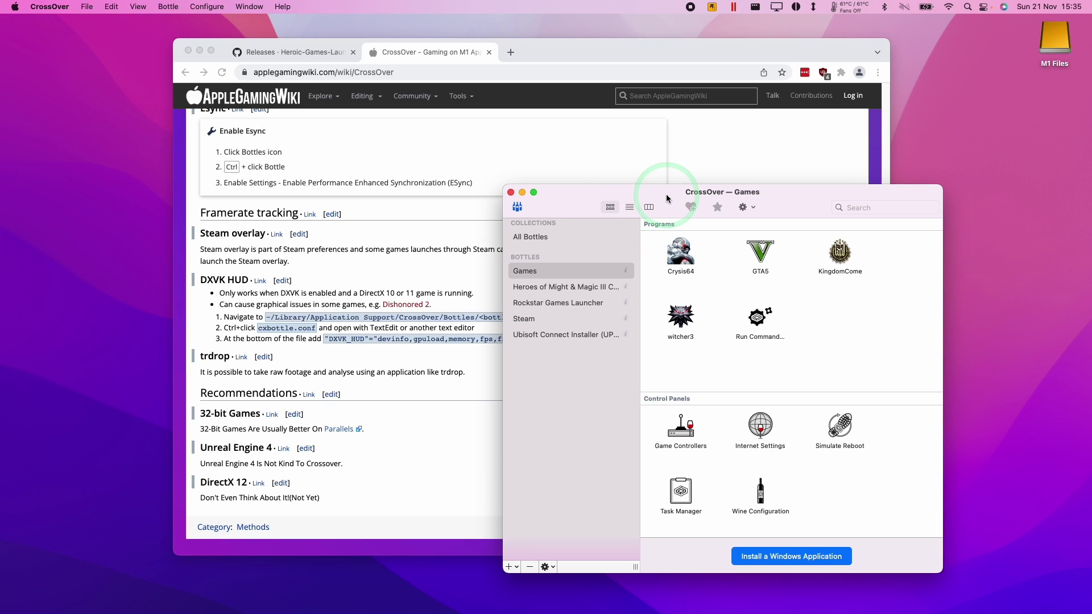
{"action": "left_click", "coordinate": [772, 257]}
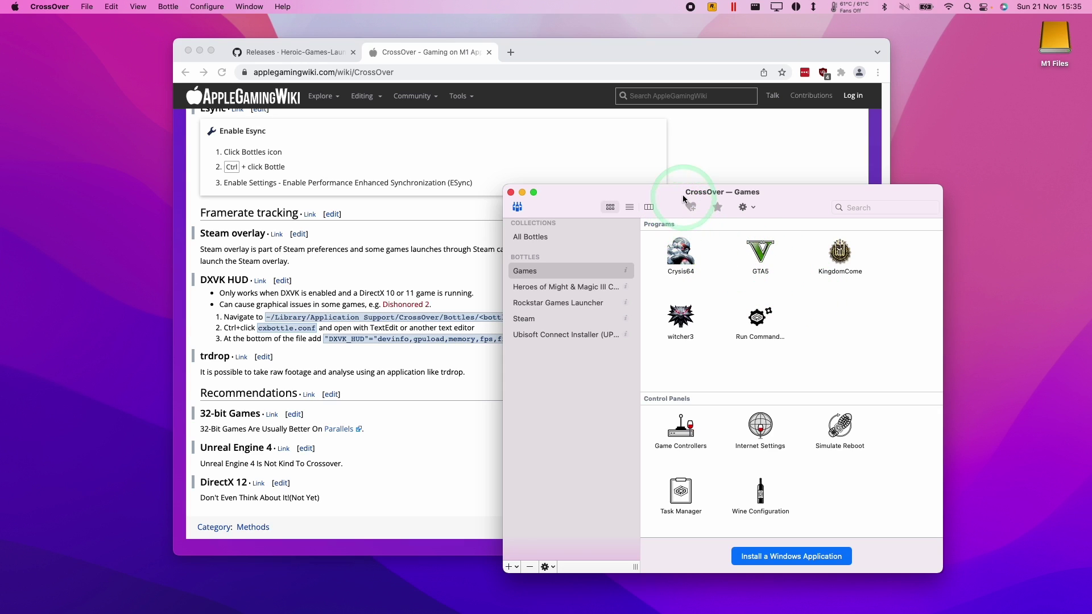
{"action": "left_click_drag", "start_coordinate": [683, 196], "coordinate": [688, 201]}
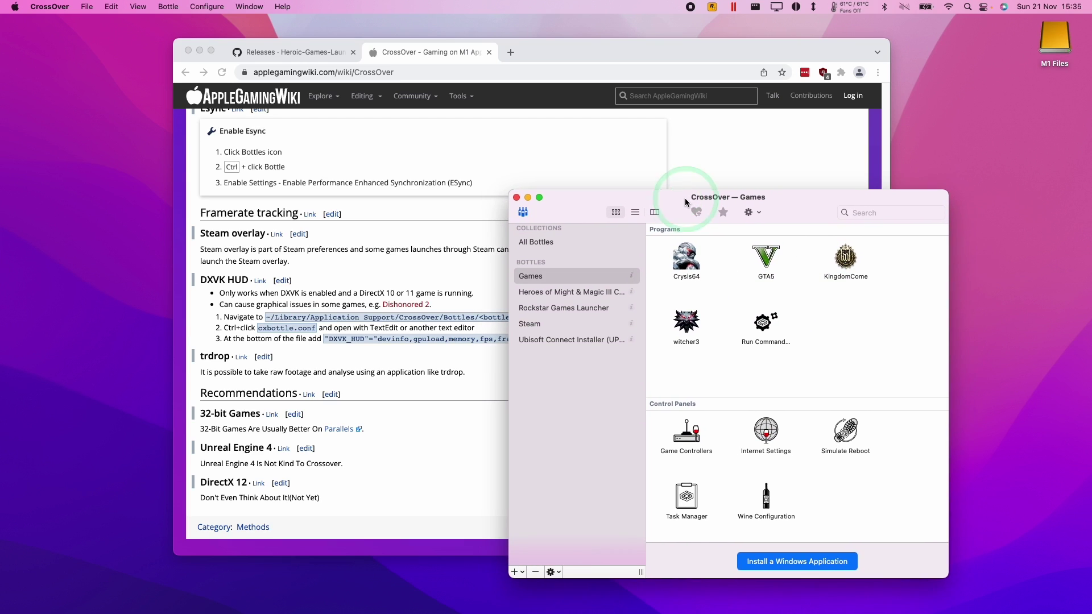
- Minimise CrossOver, switch to Firefox and look over the CrossOver 21 Beta install video and its trial link and coupon description
{"action": "left_click", "coordinate": [528, 197]}
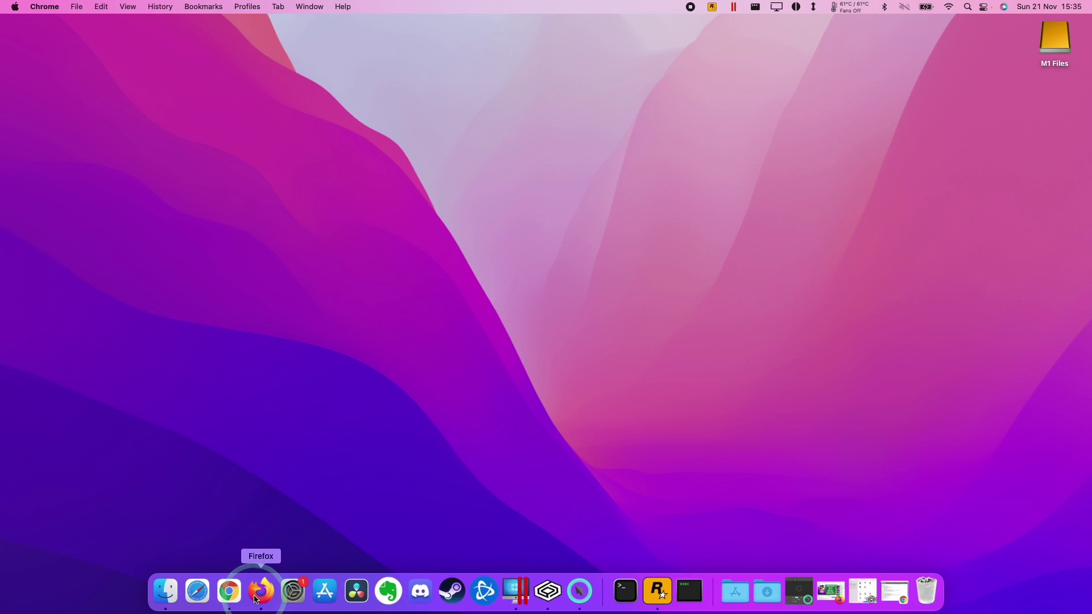
{"action": "left_click", "coordinate": [260, 590]}
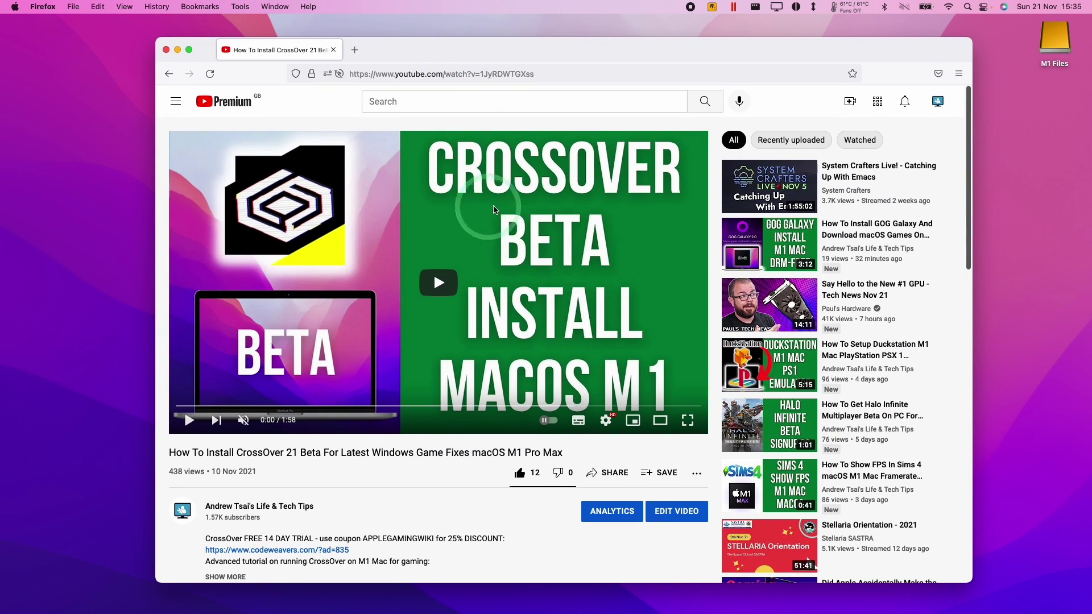
{"action": "mouse_move", "coordinate": [237, 452]}
{"action": "left_mouse_down"}
{"action": "mouse_move", "coordinate": [327, 452]}
{"action": "mouse_move", "coordinate": [231, 453]}
{"action": "left_mouse_up"}
{"action": "left_click", "coordinate": [231, 453]}
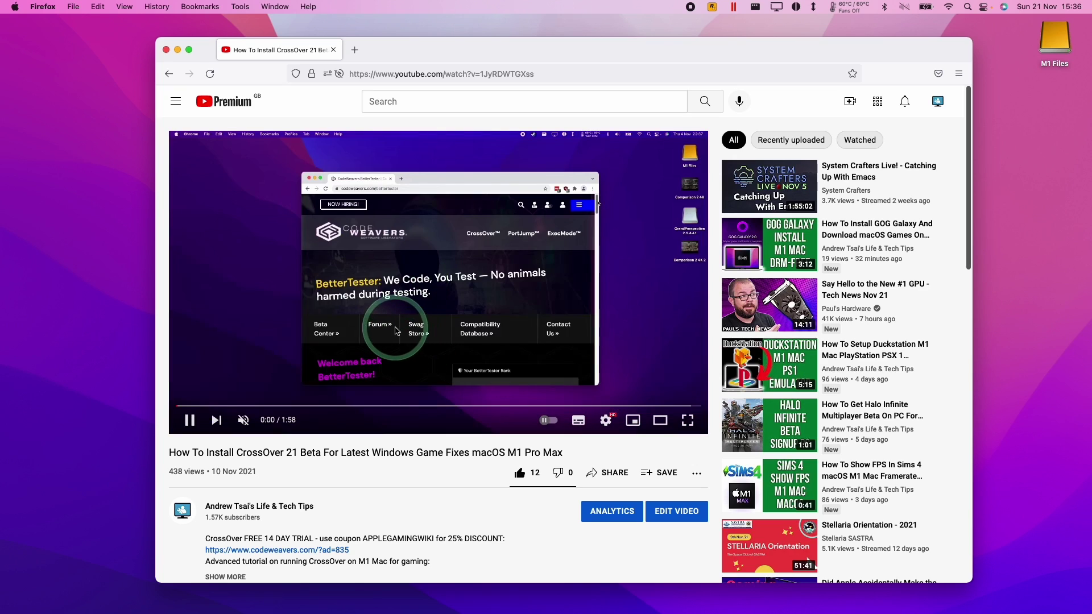
{"action": "left_click_drag", "start_coordinate": [206, 550], "coordinate": [323, 551]}
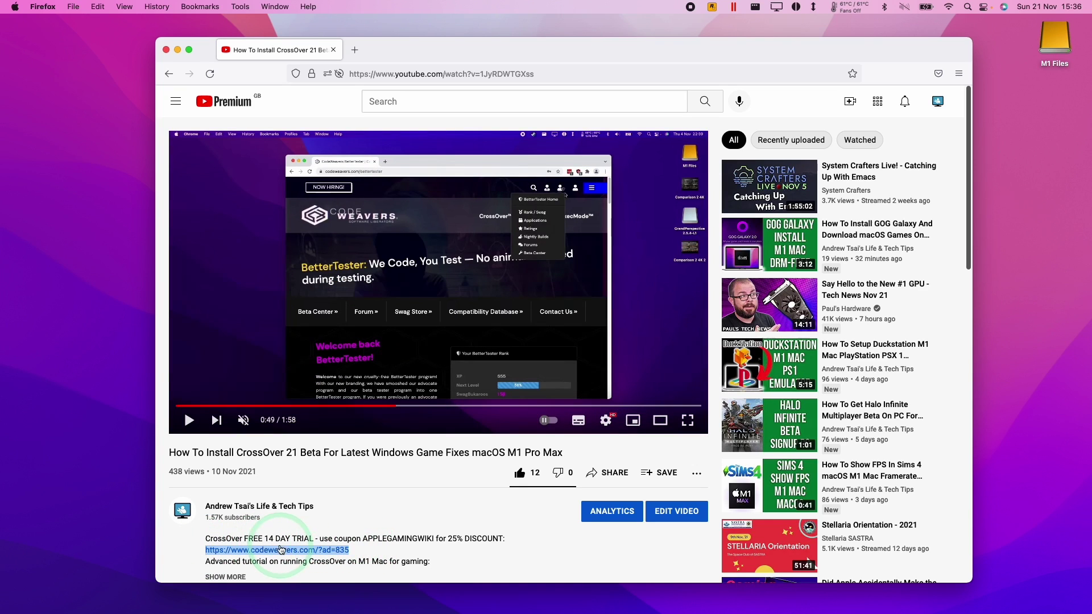
{"action": "left_click", "coordinate": [375, 550]}
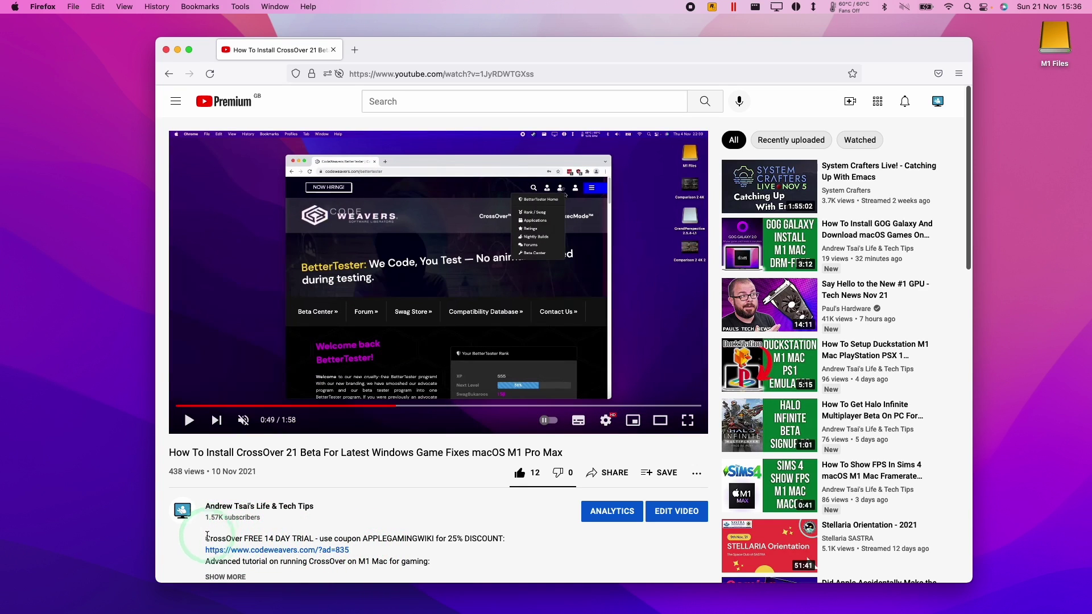
{"action": "left_click", "coordinate": [314, 536]}
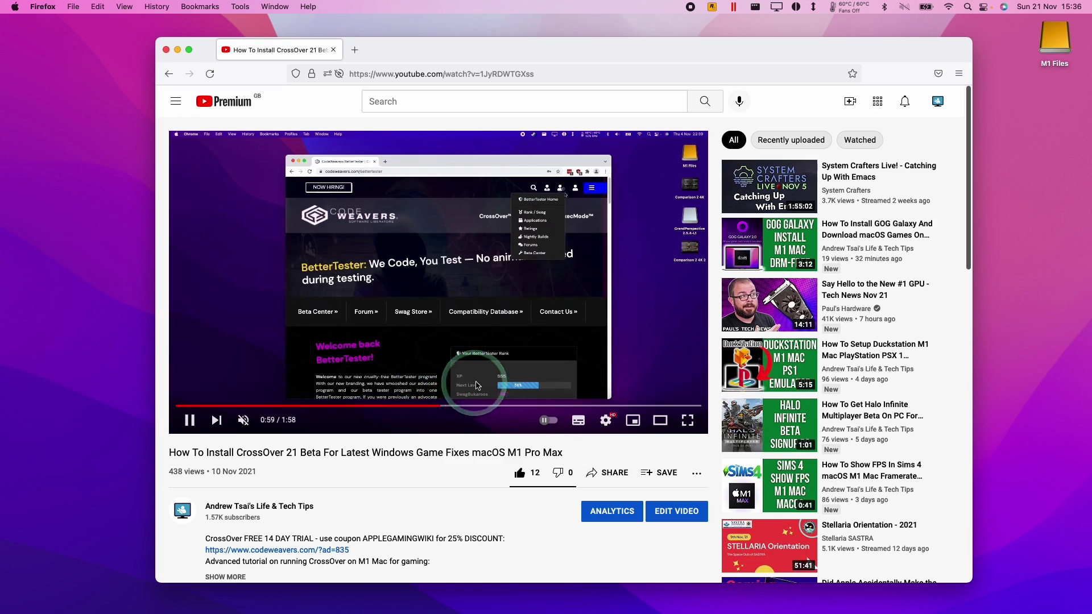
{"action": "left_click", "coordinate": [452, 405]}
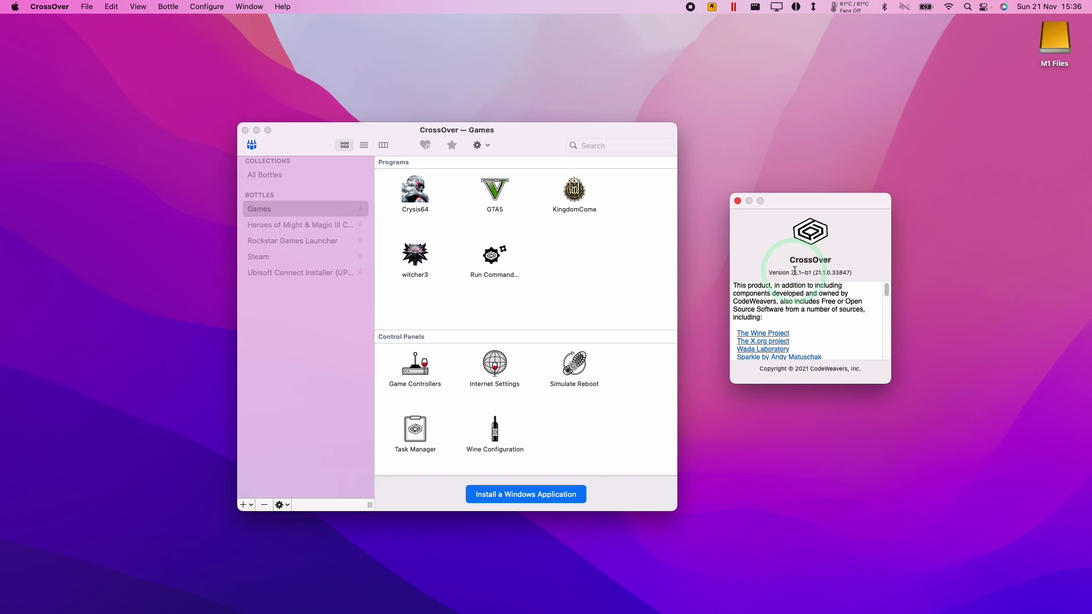
- Check the CrossOver version in its About window and close that window
{"action": "left_click", "coordinate": [808, 270]}
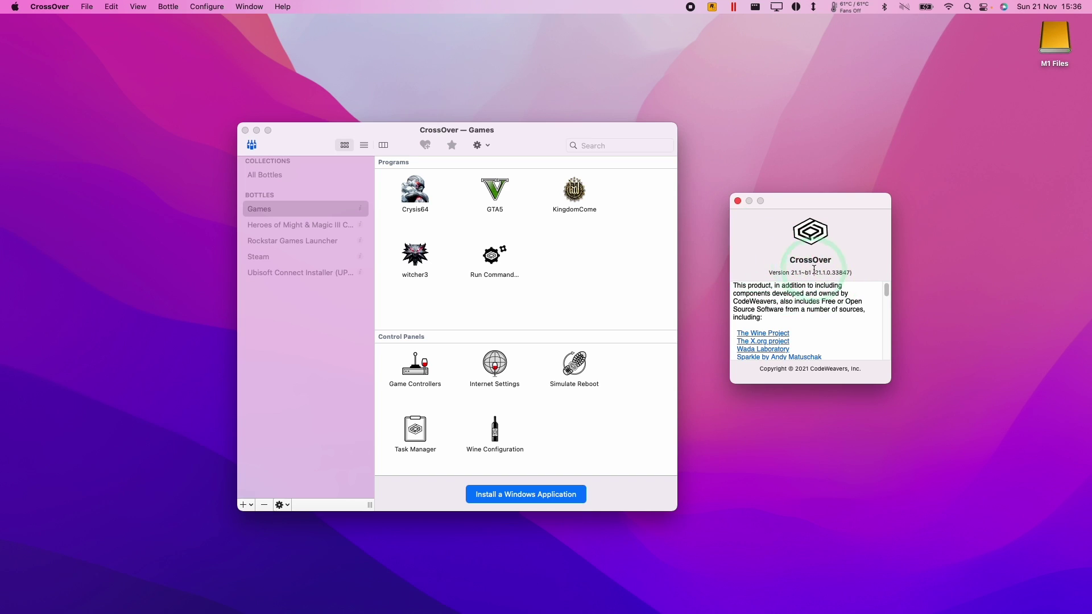
{"action": "left_click", "coordinate": [737, 202]}
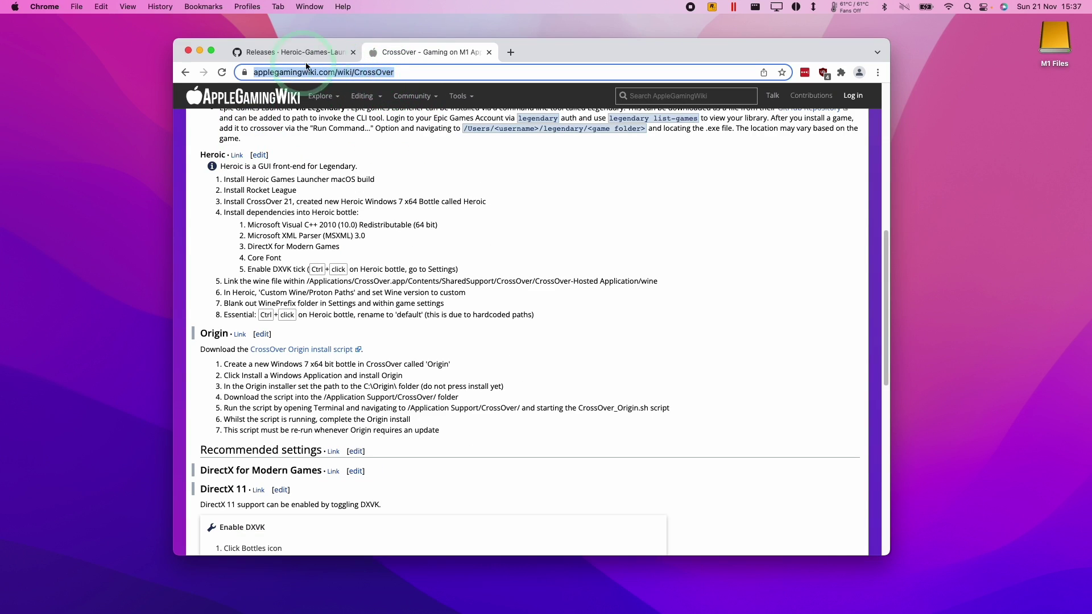
- Read the Heroic setup instructions on the AppleGamingWiki CrossOver page, then bring up the Heroic Games Launcher releases page
{"action": "left_click", "coordinate": [351, 125]}
{"action": "left_click", "coordinate": [255, 108]}
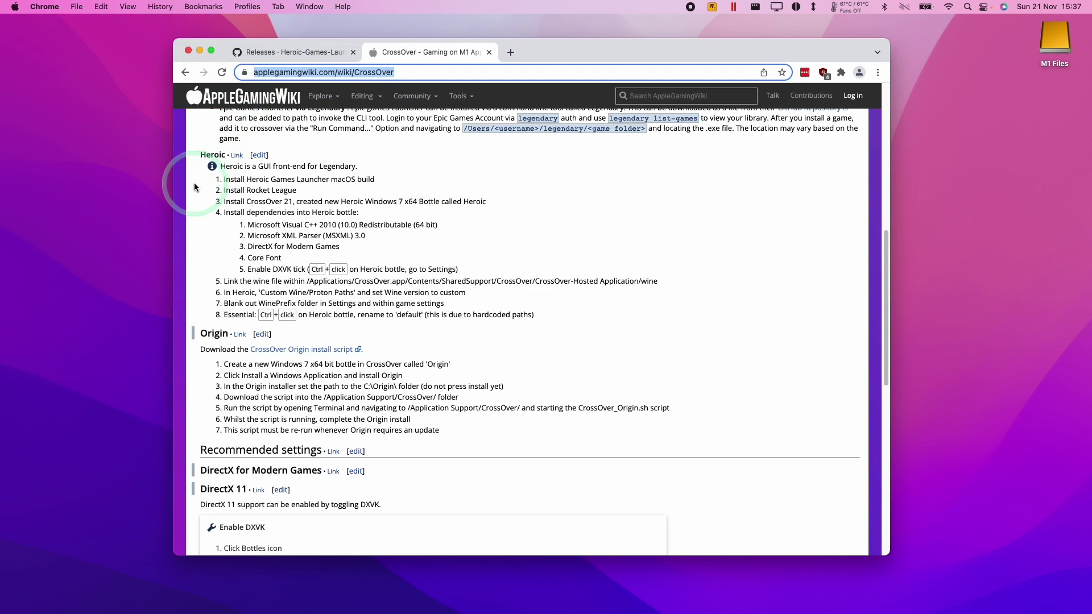
{"action": "left_click_drag", "start_coordinate": [199, 158], "coordinate": [449, 304]}
{"action": "left_click", "coordinate": [426, 270]}
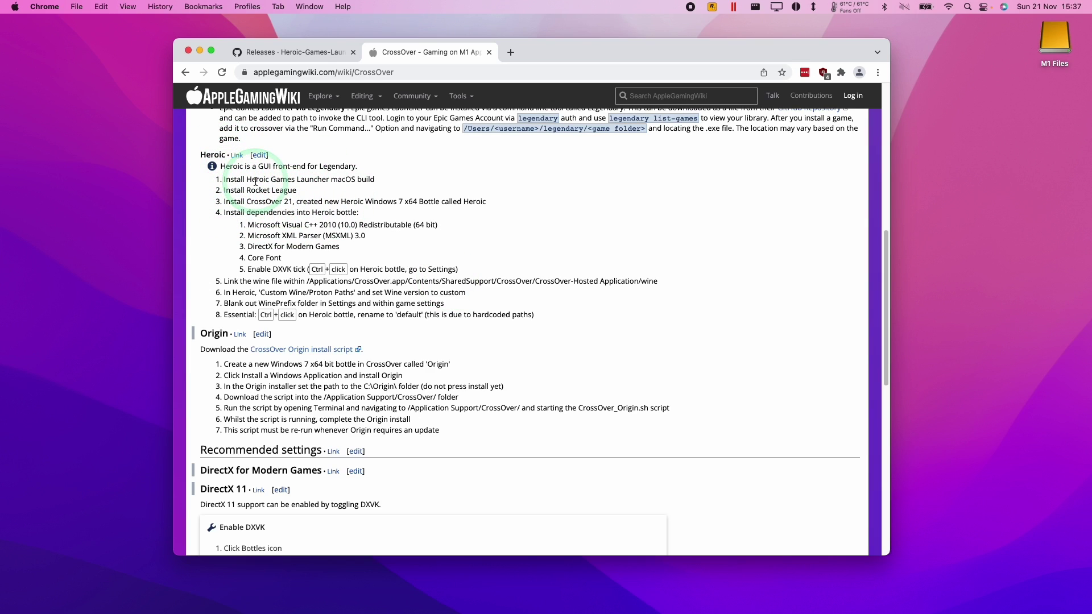
{"action": "left_click_drag", "start_coordinate": [247, 180], "coordinate": [327, 188]}
{"action": "left_click", "coordinate": [319, 181]}
{"action": "left_click", "coordinate": [288, 51]}
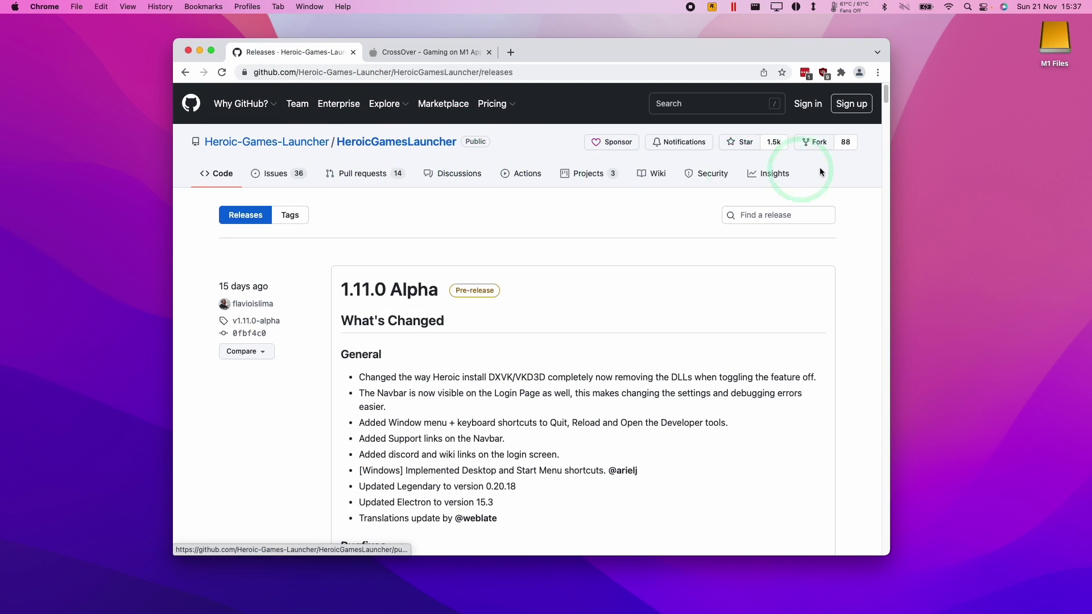
{"action": "key", "text": "super+Tab"}
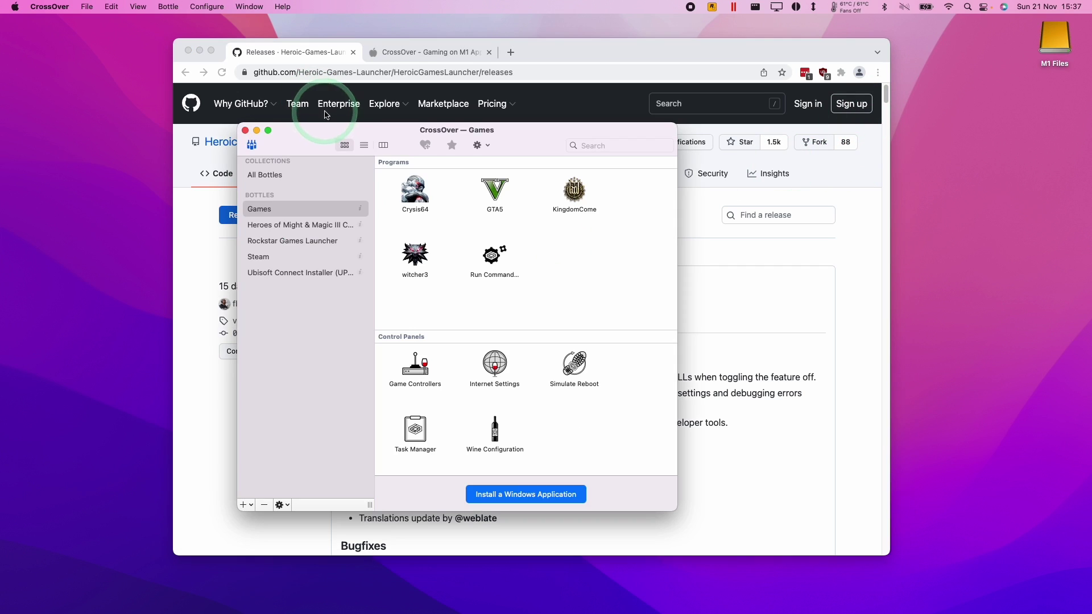
{"action": "left_click_drag", "start_coordinate": [365, 141], "coordinate": [621, 162]}
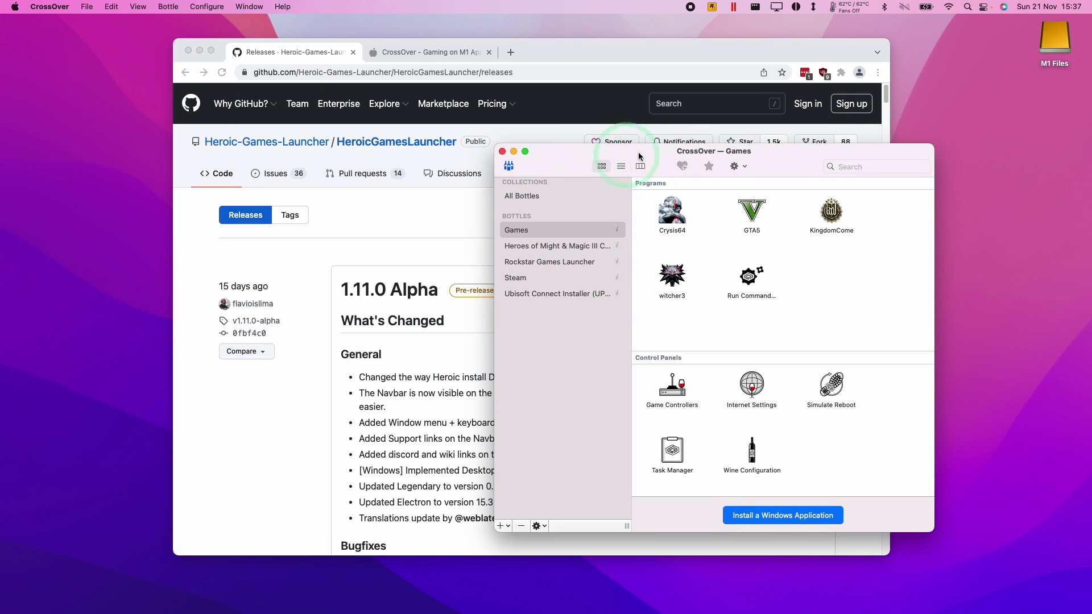
{"action": "left_click", "coordinate": [518, 152]}
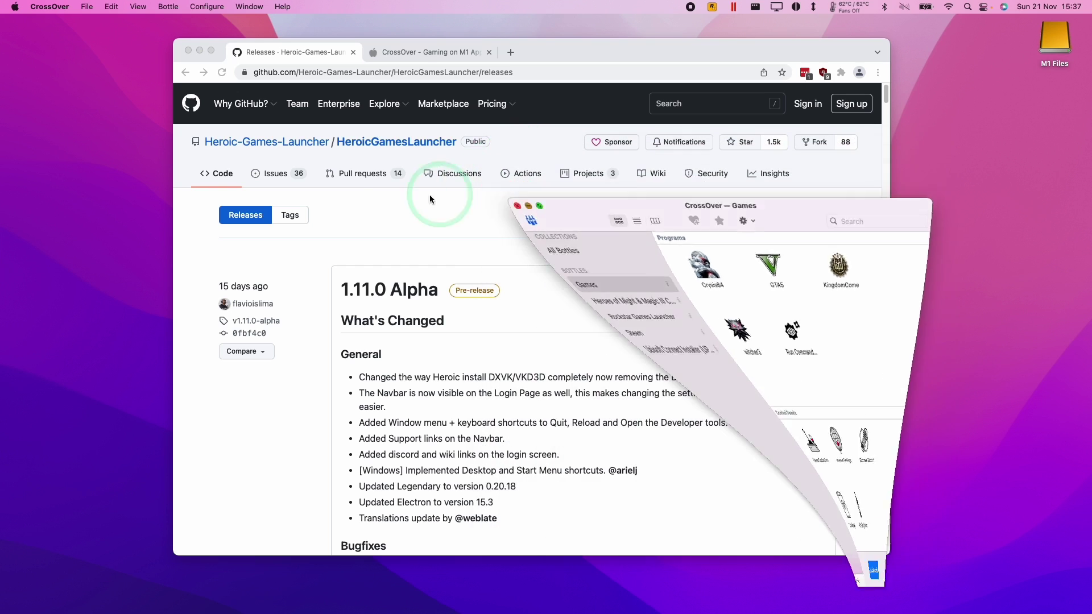
{"action": "left_click", "coordinate": [395, 152]}
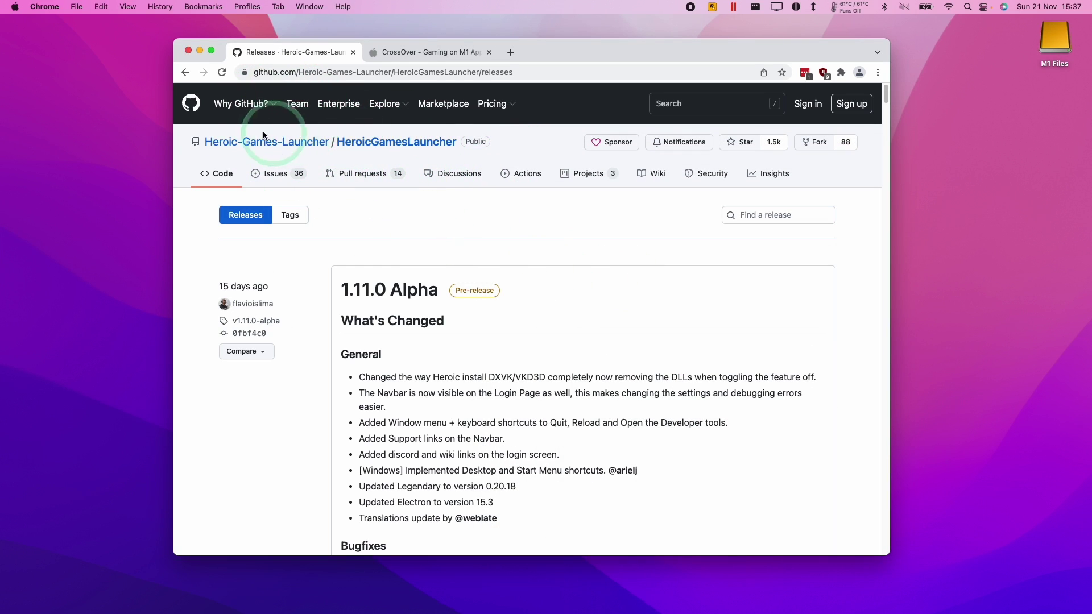
- Return to the HeroicGamesLauncher repository's main page and open its latest release, 1.10.3
{"action": "left_click", "coordinate": [185, 73]}
{"action": "left_click", "coordinate": [345, 72]}
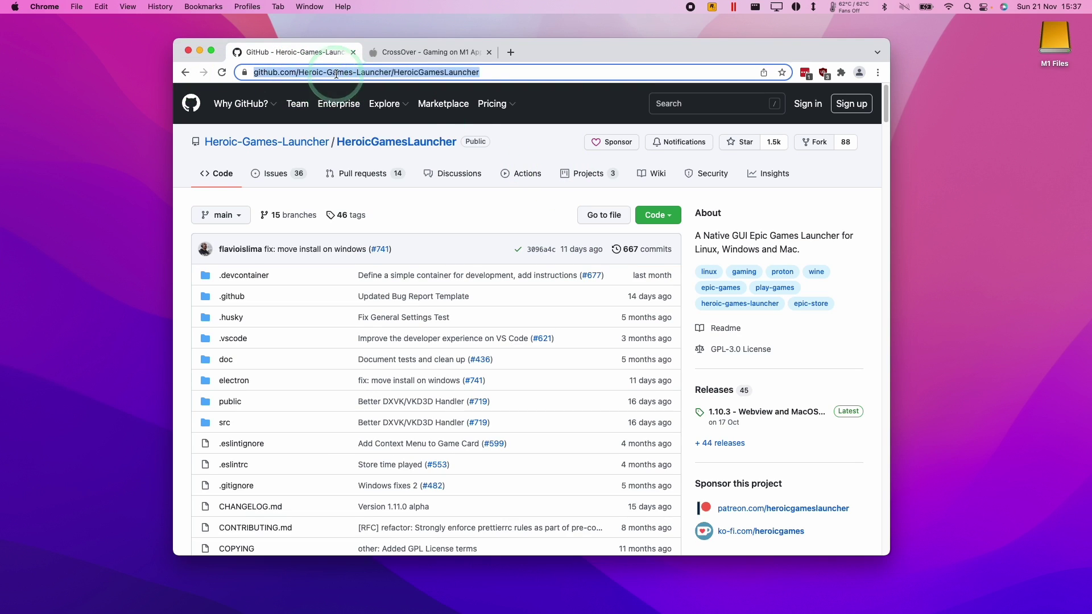
{"action": "left_click", "coordinate": [346, 74]}
{"action": "left_click", "coordinate": [763, 209]}
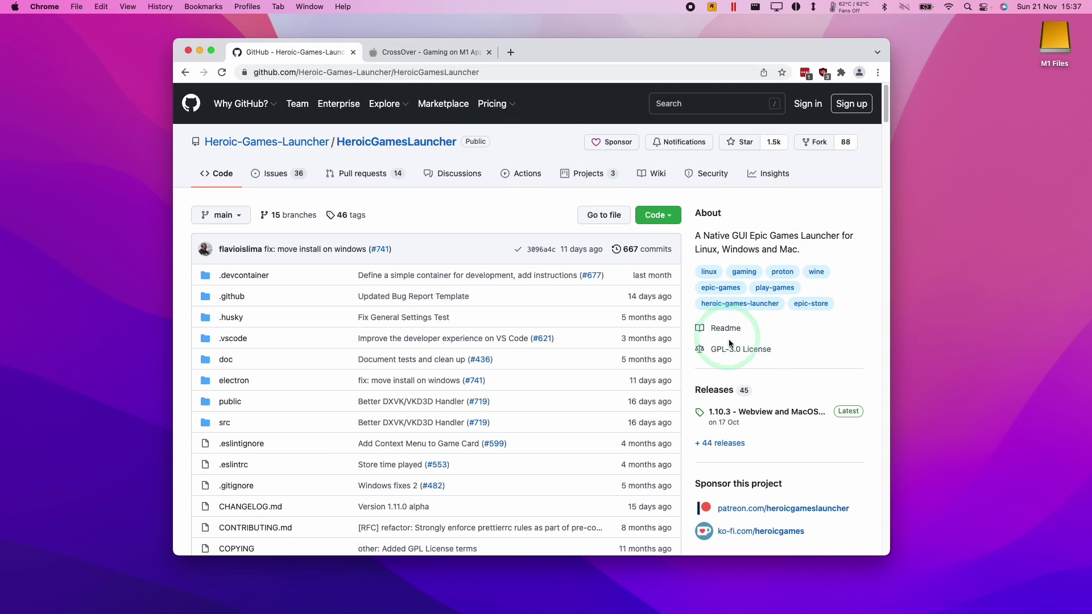
{"action": "left_click", "coordinate": [734, 419]}
- Download Heroic-1.10.3-3.dmg from the release's assets
{"action": "scroll", "coordinate": [333, 264], "scroll_direction": "down", "scroll_amount": 5}
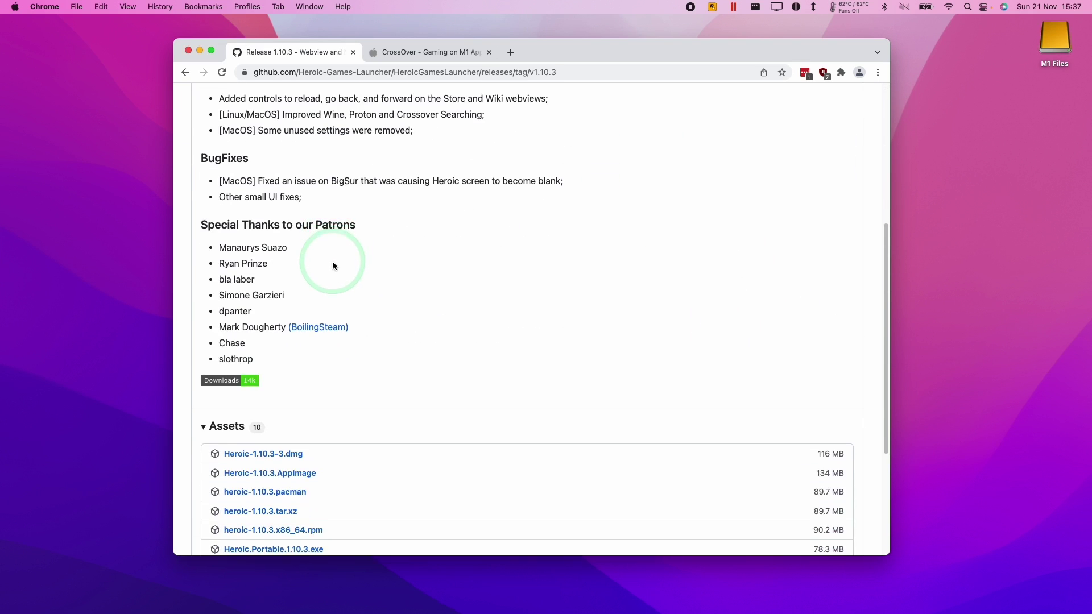
{"action": "scroll", "coordinate": [333, 266], "scroll_direction": "down", "scroll_amount": 5}
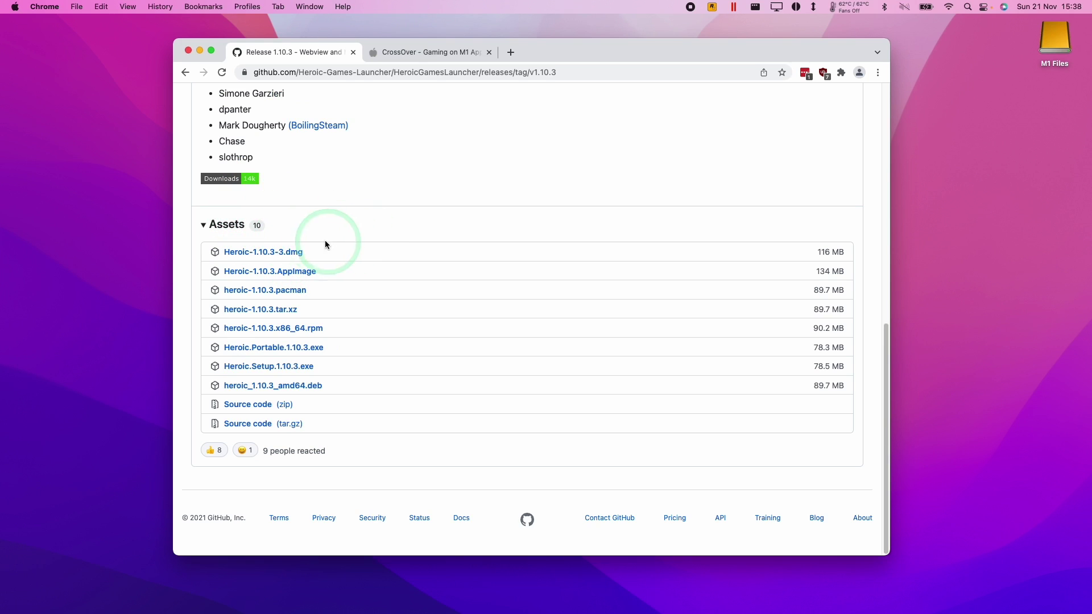
{"action": "left_click", "coordinate": [282, 254]}
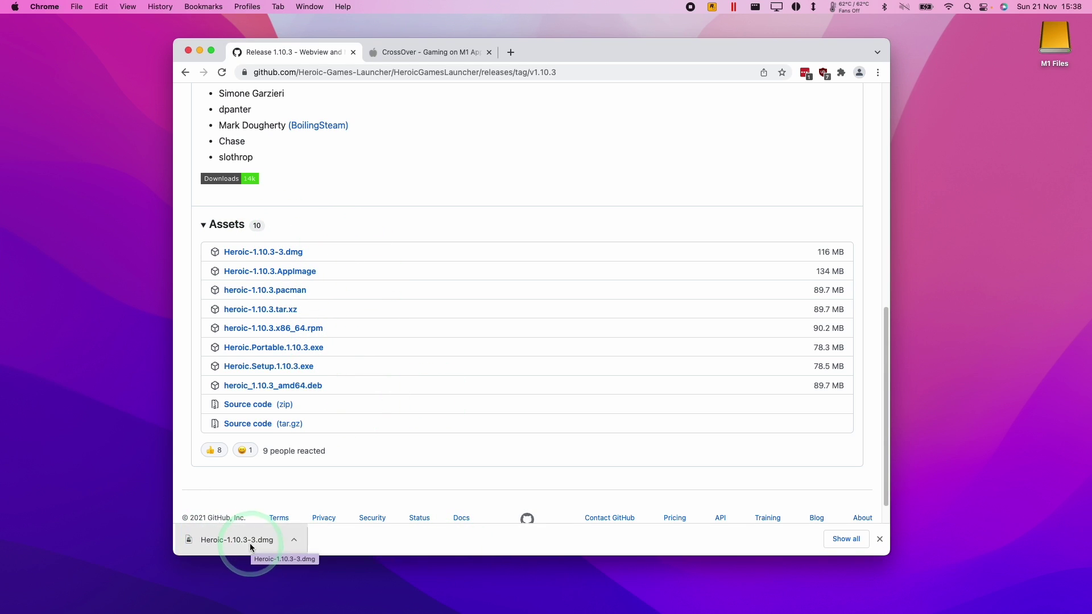
- Open Heroic-1.10.3-3.dmg from the Downloads folder in Finder and copy Heroic into the Applications folder
{"action": "left_click", "coordinate": [188, 590]}
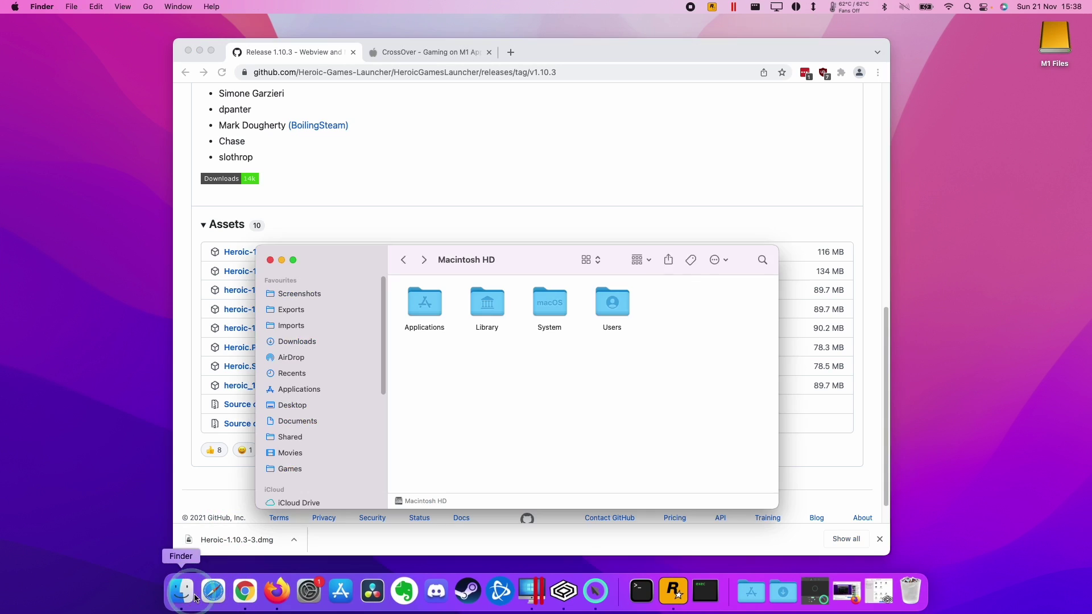
{"action": "left_click", "coordinate": [297, 342]}
{"action": "left_click", "coordinate": [407, 300]}
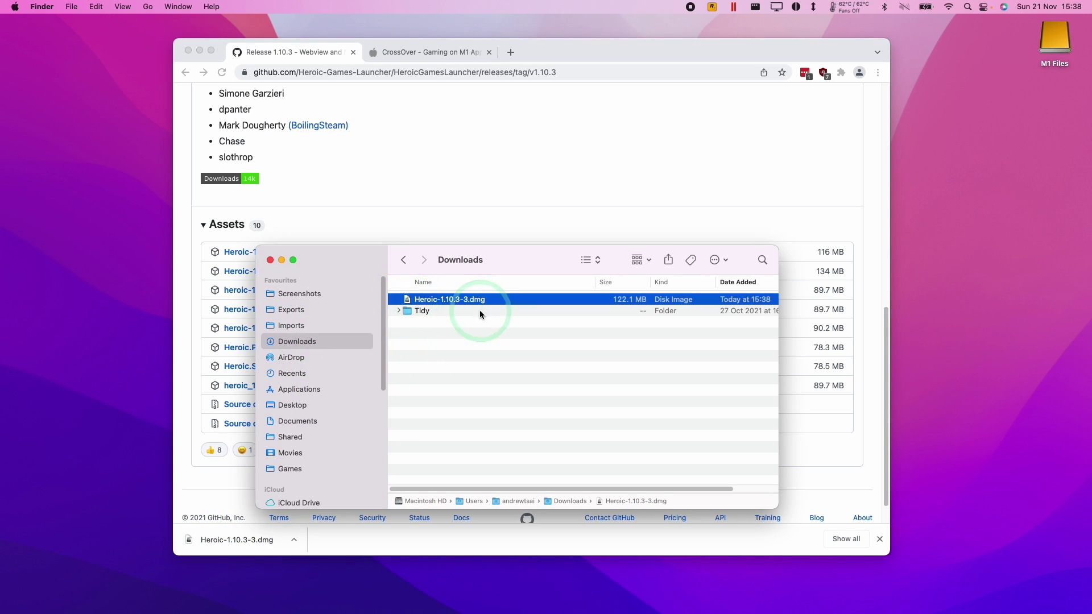
{"action": "double_click", "coordinate": [436, 299]}
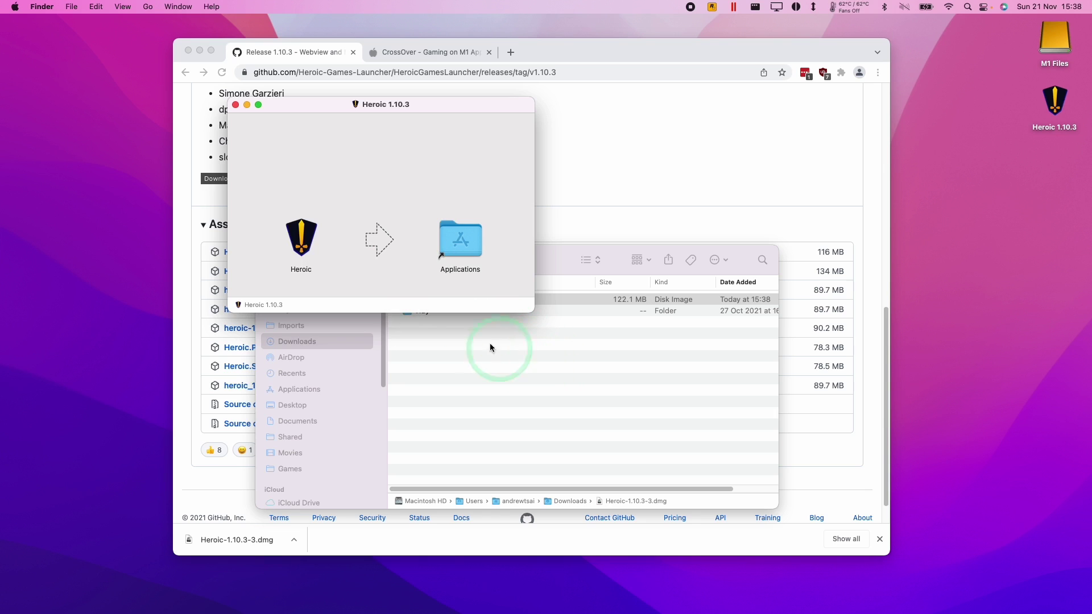
{"action": "left_click", "coordinate": [301, 243]}
{"action": "left_click_drag", "start_coordinate": [311, 246], "coordinate": [507, 171]}
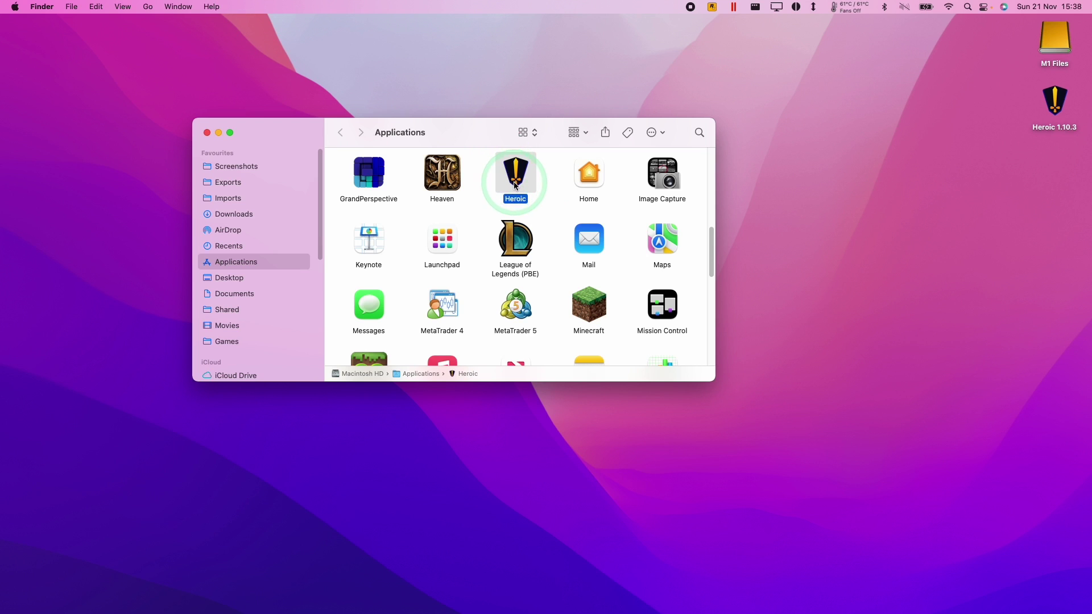
- Launch Heroic from the Applications folder and allow macOS to open it despite the unverified developer
{"action": "left_click", "coordinate": [597, 182]}
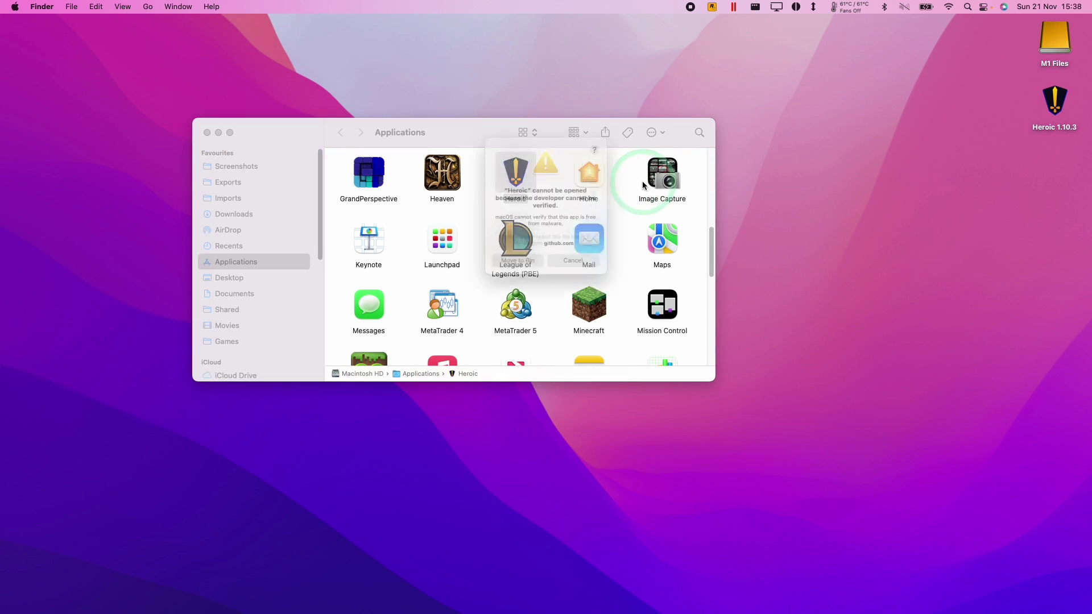
{"action": "left_click", "coordinate": [579, 271]}
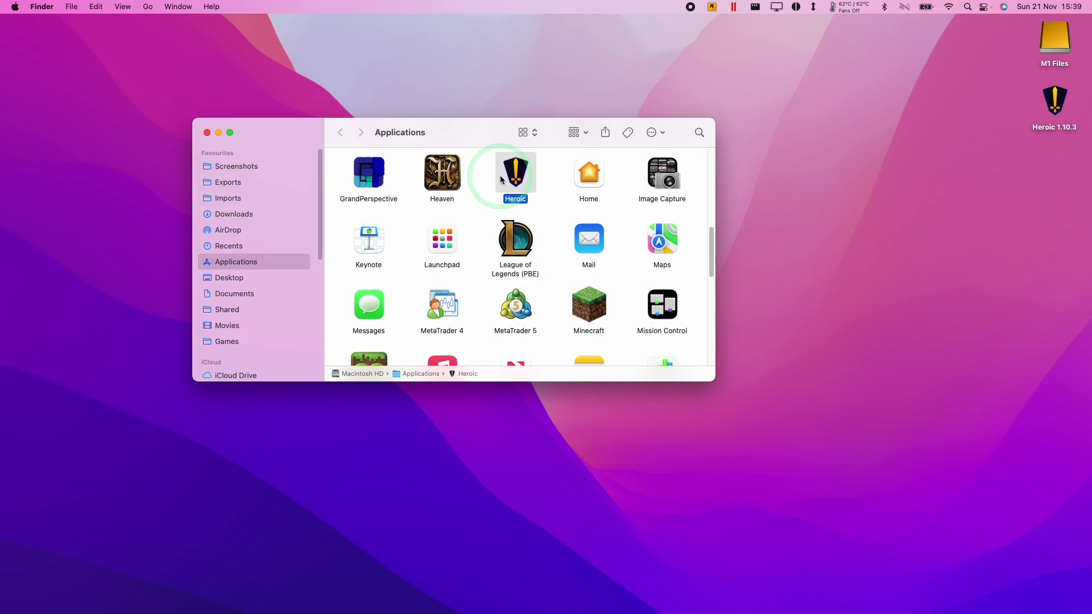
{"action": "right_click", "coordinate": [520, 181]}
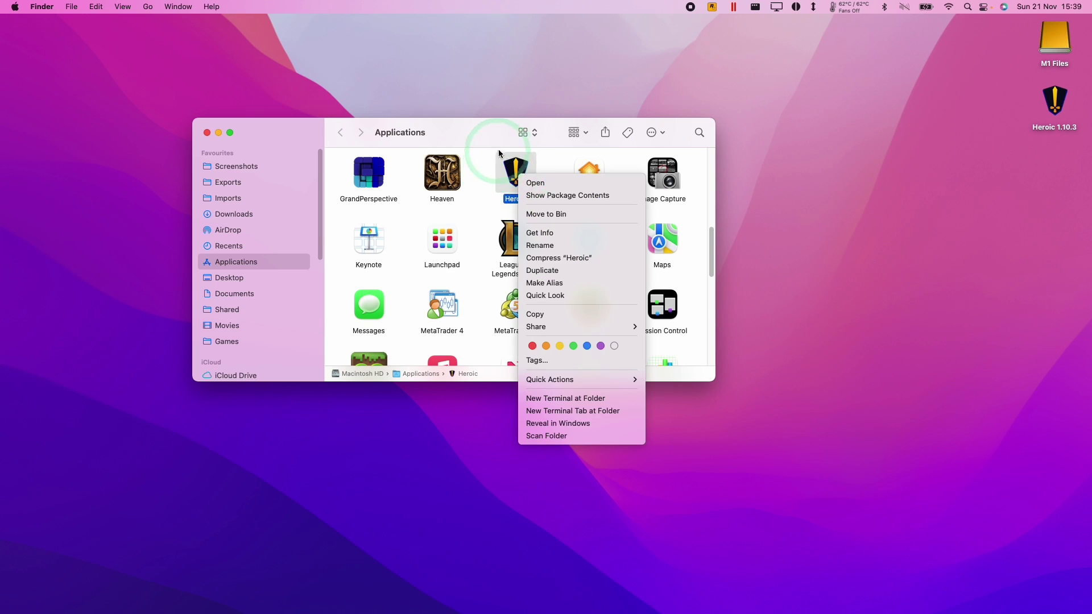
{"action": "left_click", "coordinate": [528, 183]}
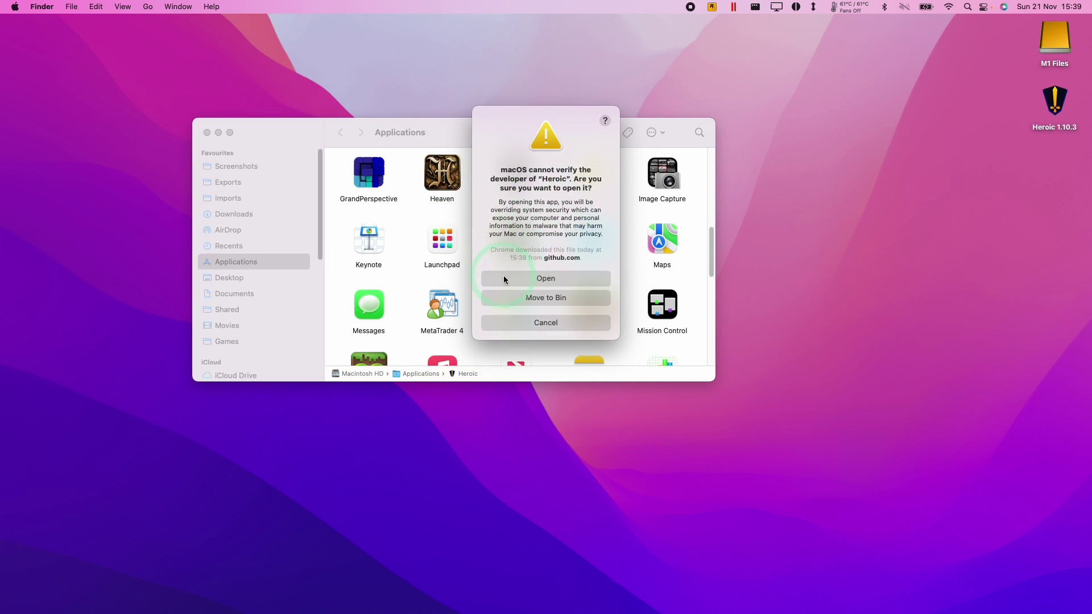
{"action": "left_click", "coordinate": [535, 281]}
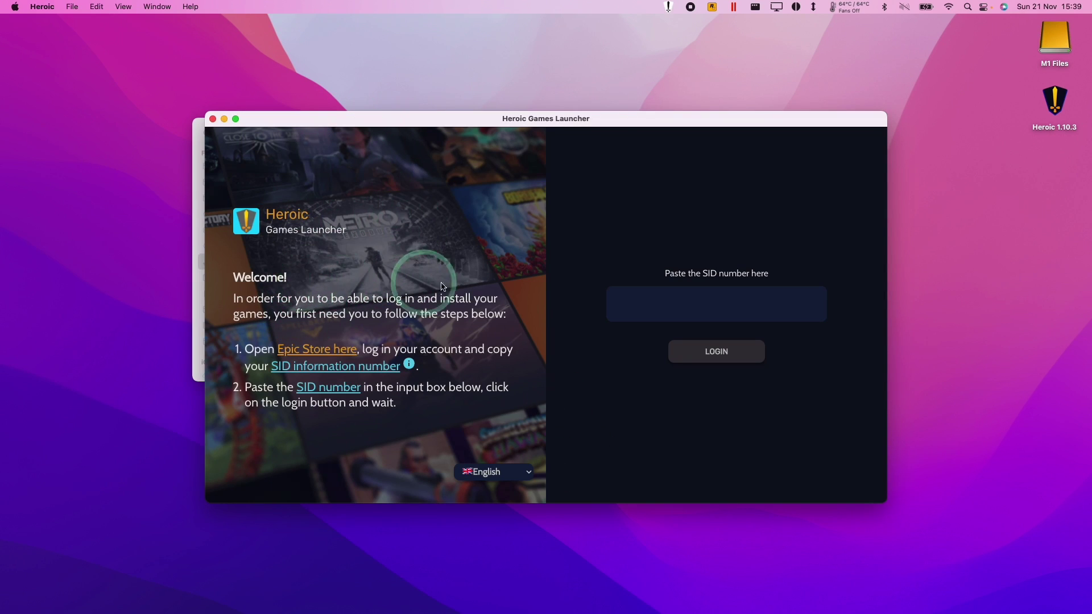
- Open the Epic Store sign-in page from Heroic, sign in to the Epic account and copy the SID number
{"action": "left_click", "coordinate": [296, 353]}
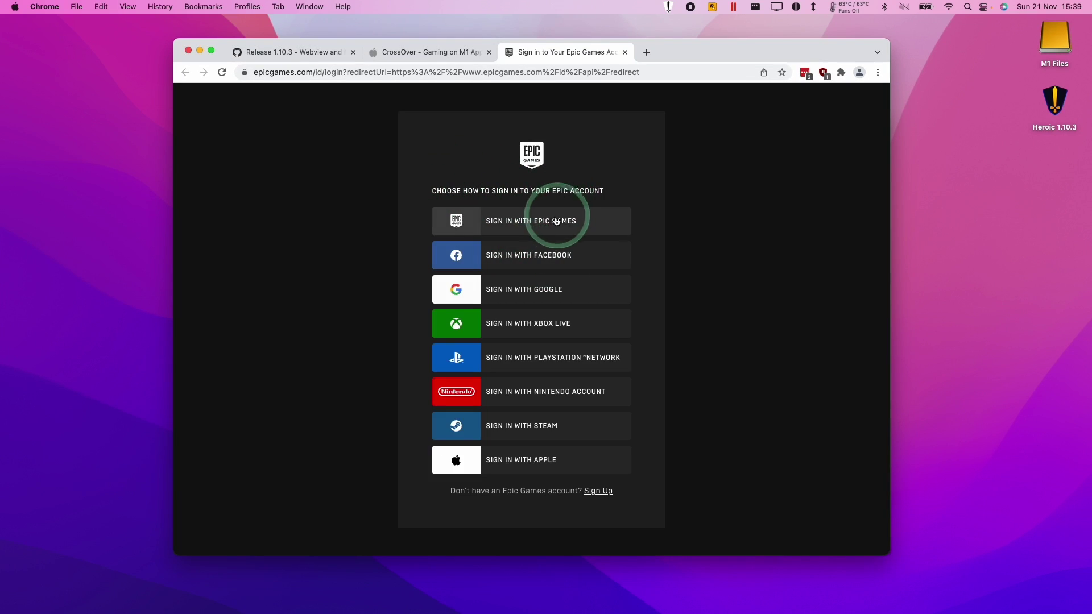
{"action": "left_click", "coordinate": [879, 534]}
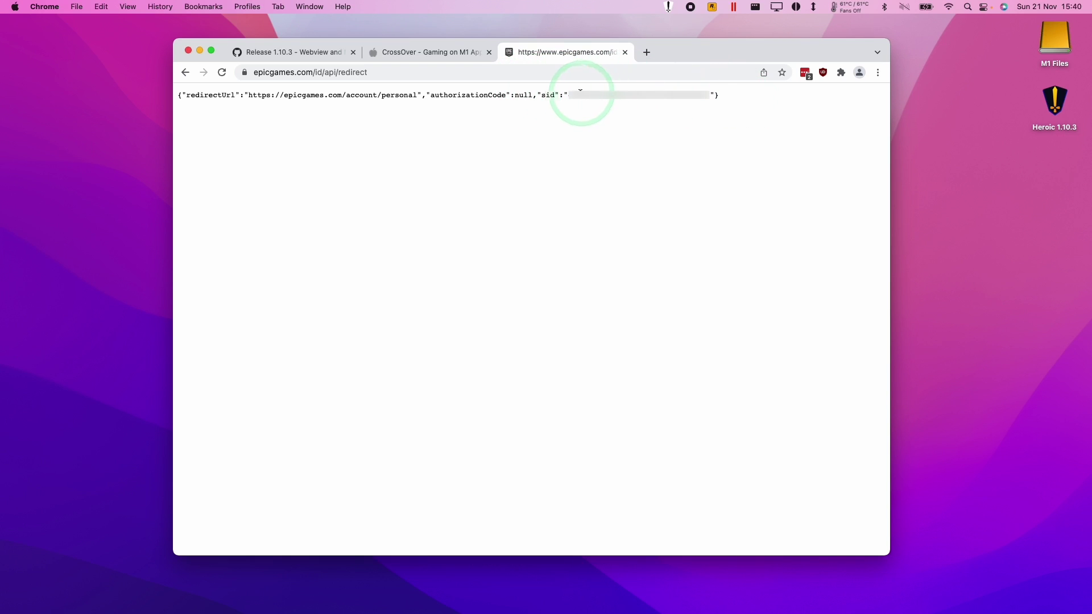
{"action": "right_click", "coordinate": [598, 94]}
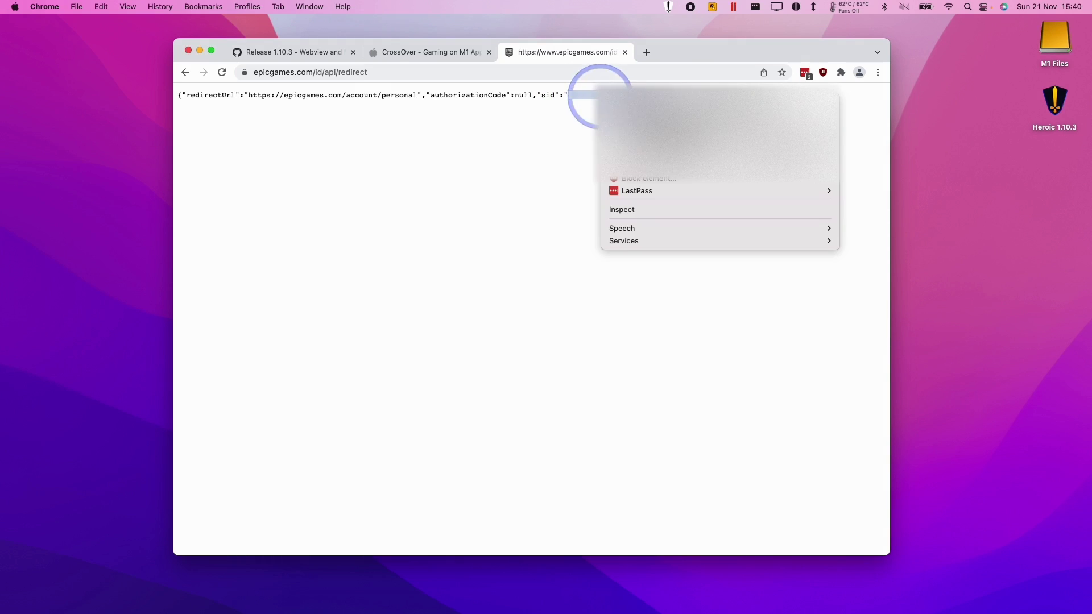
- Return to Heroic, paste the copied SID number into its field and log in
{"action": "left_click", "coordinate": [199, 51]}
{"action": "left_click", "coordinate": [596, 302]}
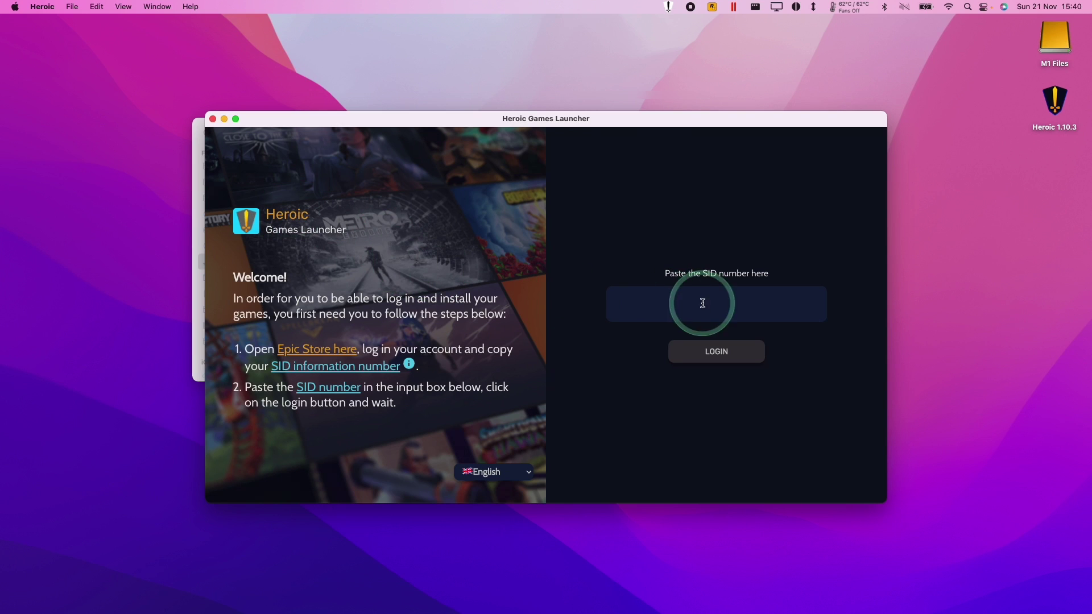
{"action": "key", "text": "super+v"}
{"action": "left_click", "coordinate": [716, 350]}
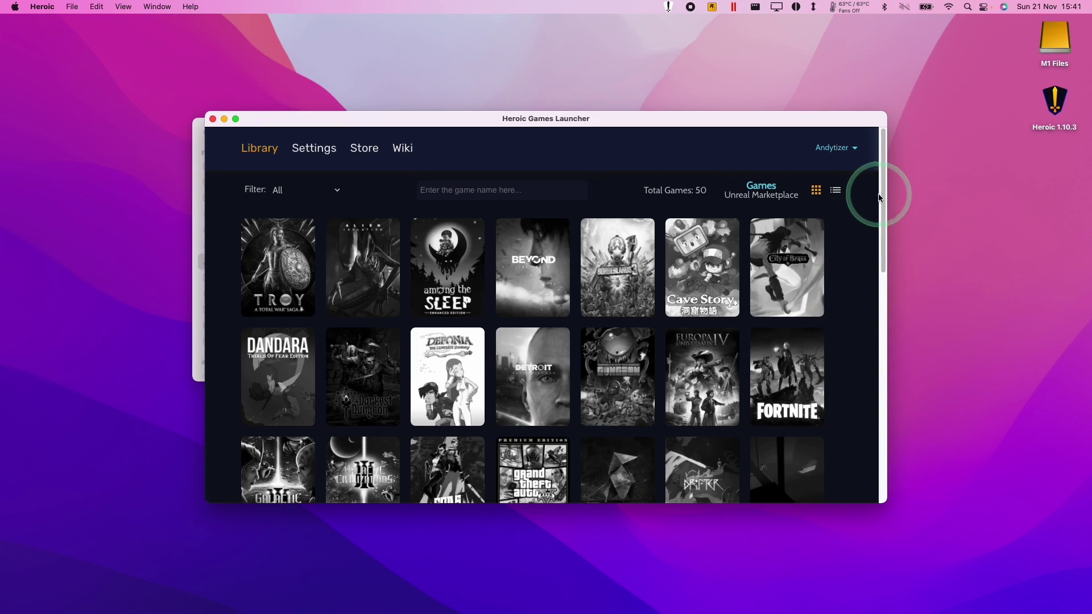
- Open Grand Theft Auto V from the Heroic library and install it to the default Games/Heroic folder
{"action": "left_click_drag", "start_coordinate": [882, 197], "coordinate": [731, 281]}
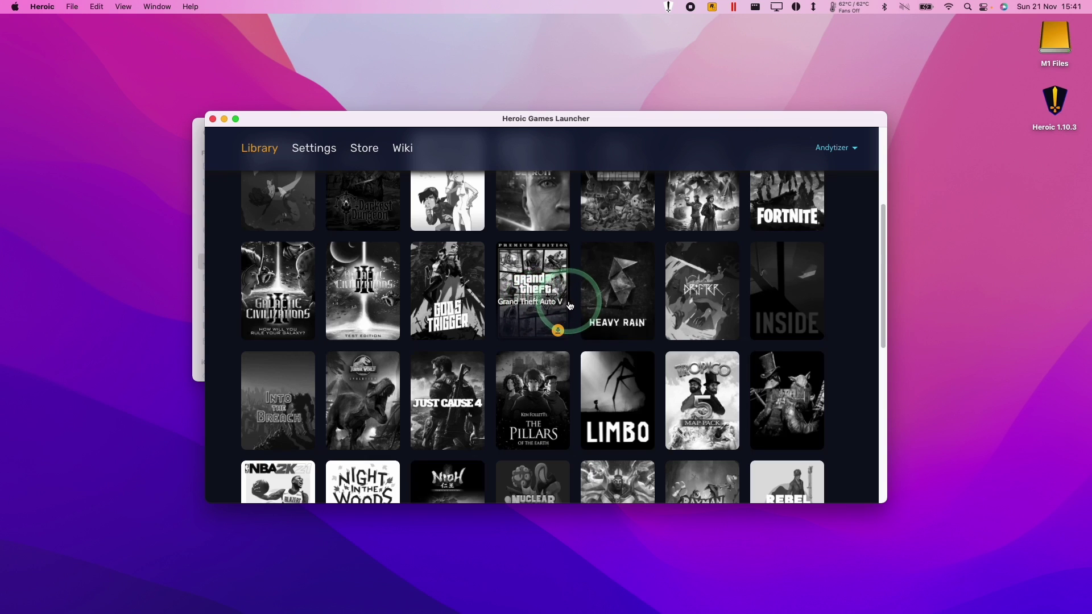
{"action": "left_click", "coordinate": [536, 307]}
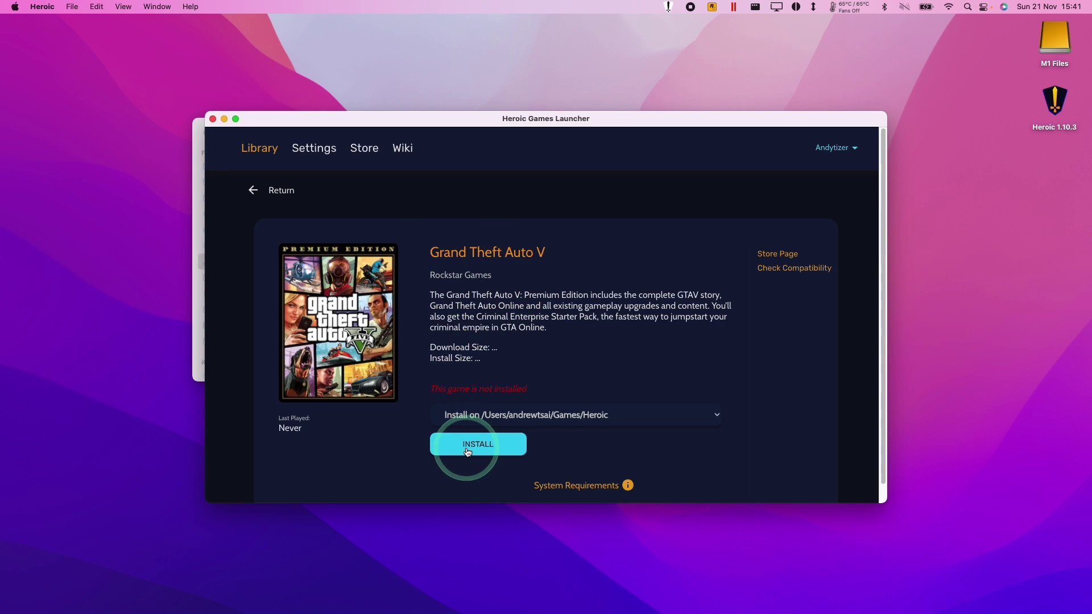
{"action": "left_click", "coordinate": [466, 449]}
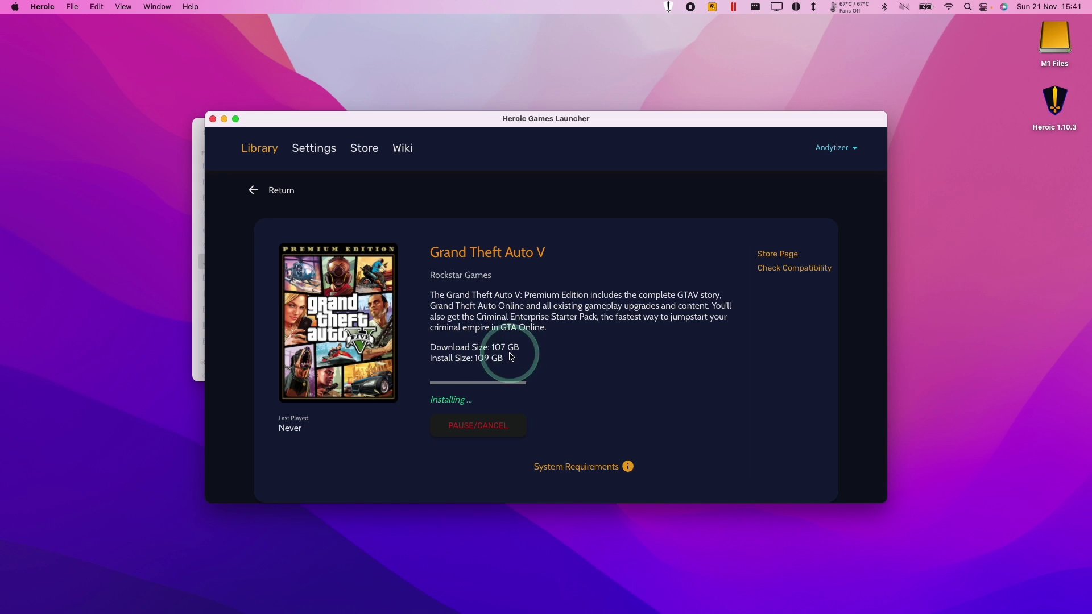
{"action": "left_click_drag", "start_coordinate": [504, 359], "coordinate": [477, 357]}
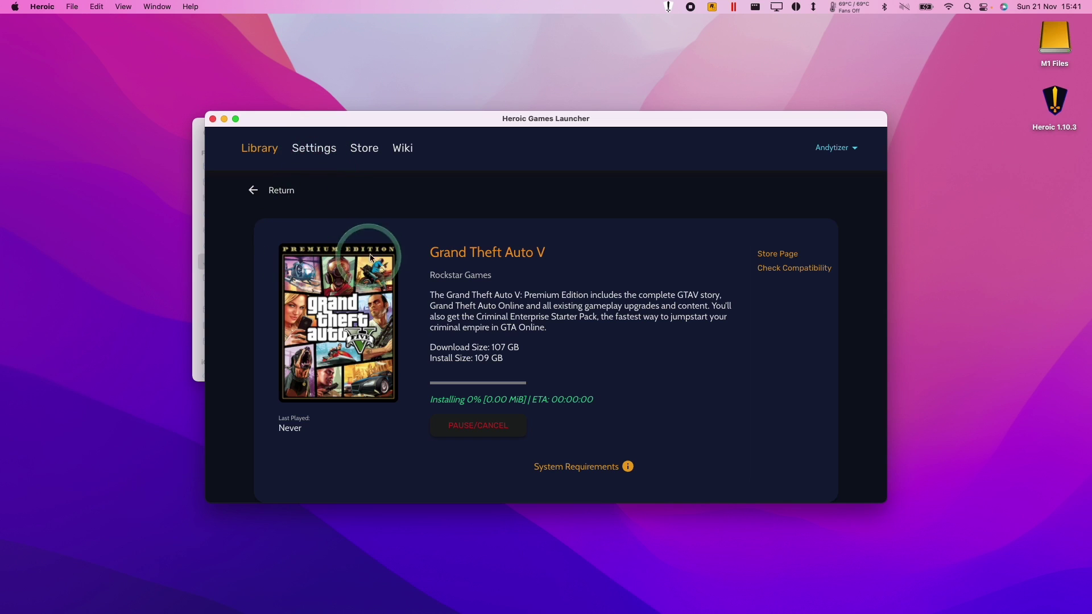
- Switch to CrossOver and create a new Windows 7 64-bit bottle named Heroic
{"action": "left_click", "coordinate": [224, 119]}
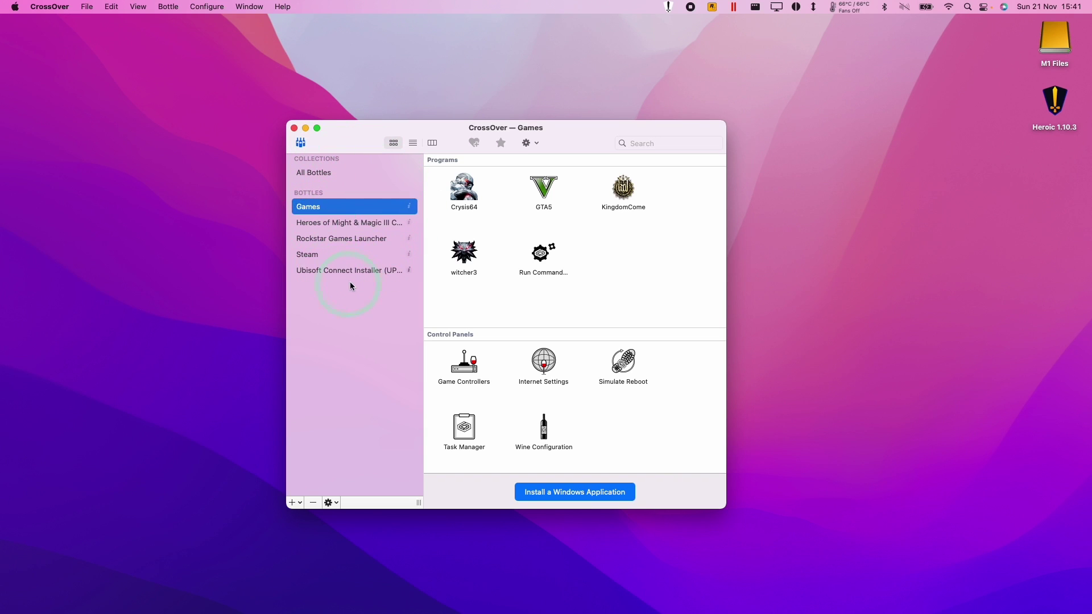
{"action": "left_click", "coordinate": [293, 503]}
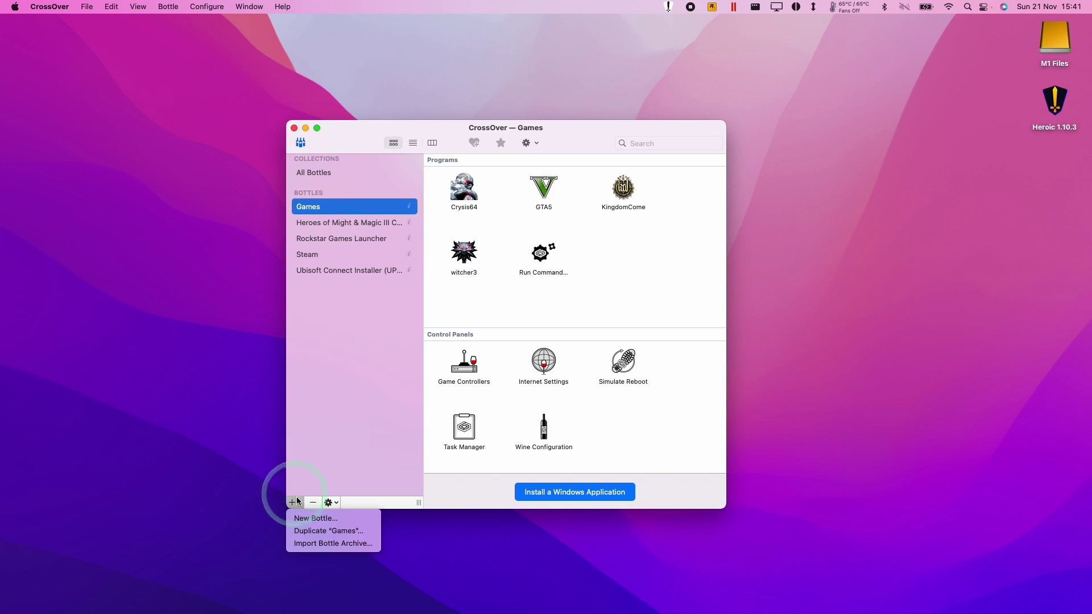
{"action": "left_click", "coordinate": [315, 518]}
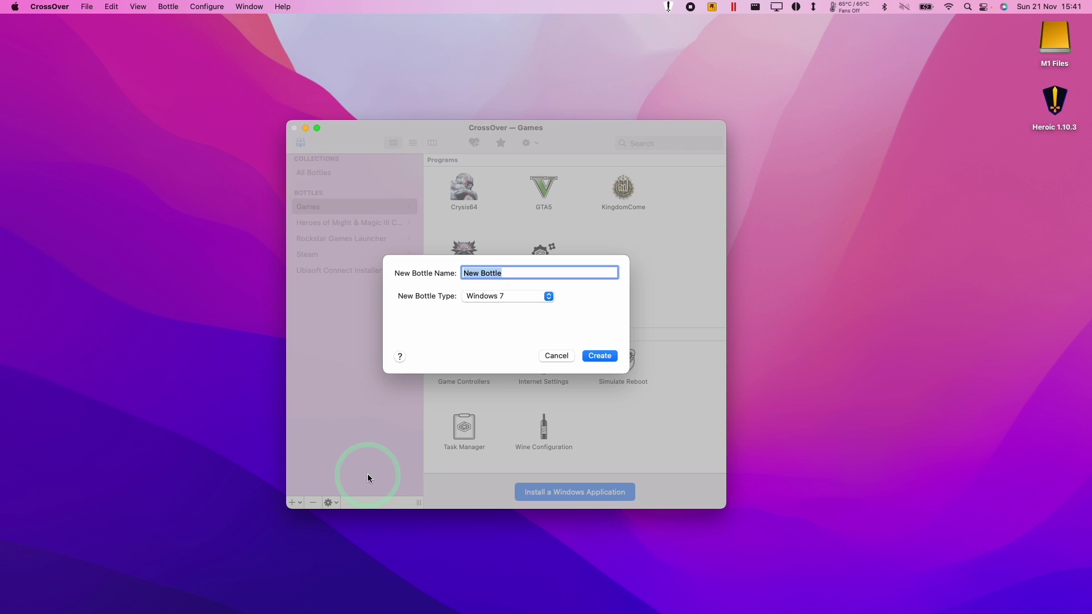
{"action": "left_click", "coordinate": [481, 299]}
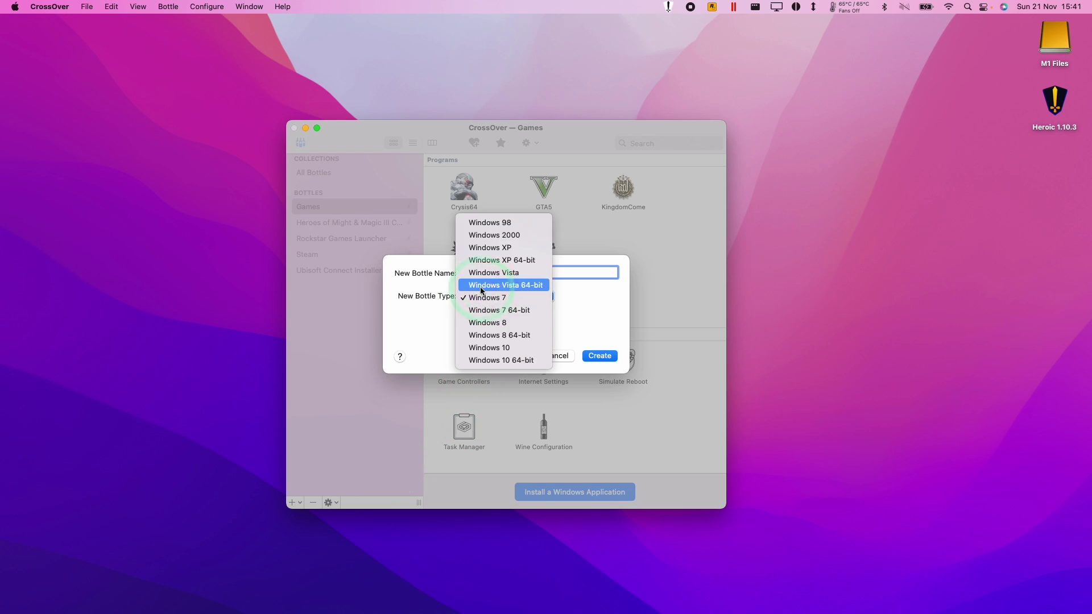
{"action": "left_click", "coordinate": [529, 316]}
{"action": "left_click", "coordinate": [600, 356]}
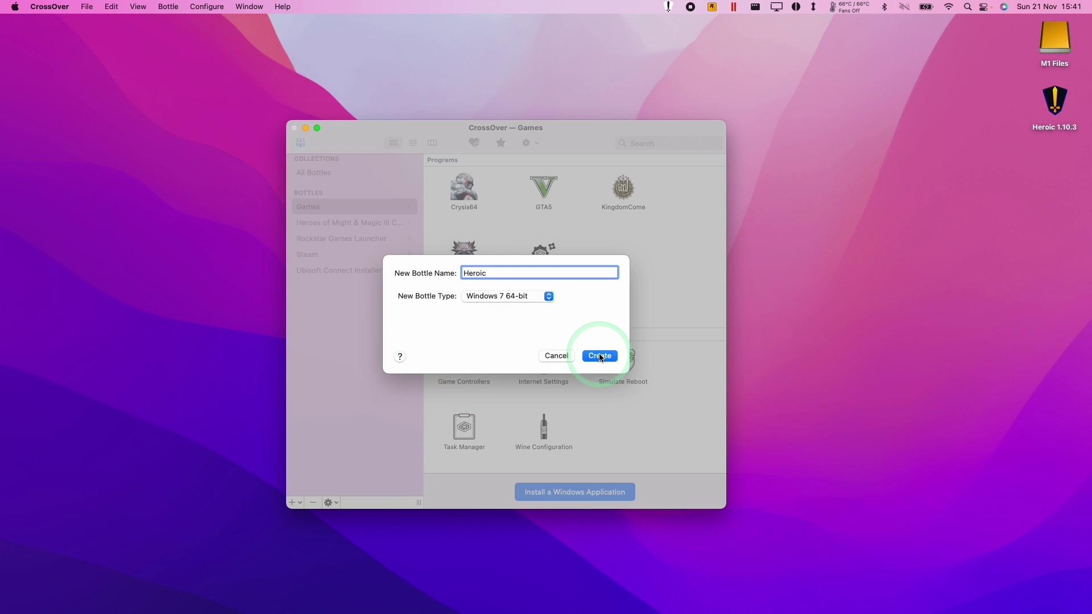
- Start a Windows application installation from the Heroic bottle and choose Rockstar Games Launcher as the application
{"action": "left_click", "coordinate": [320, 240]}
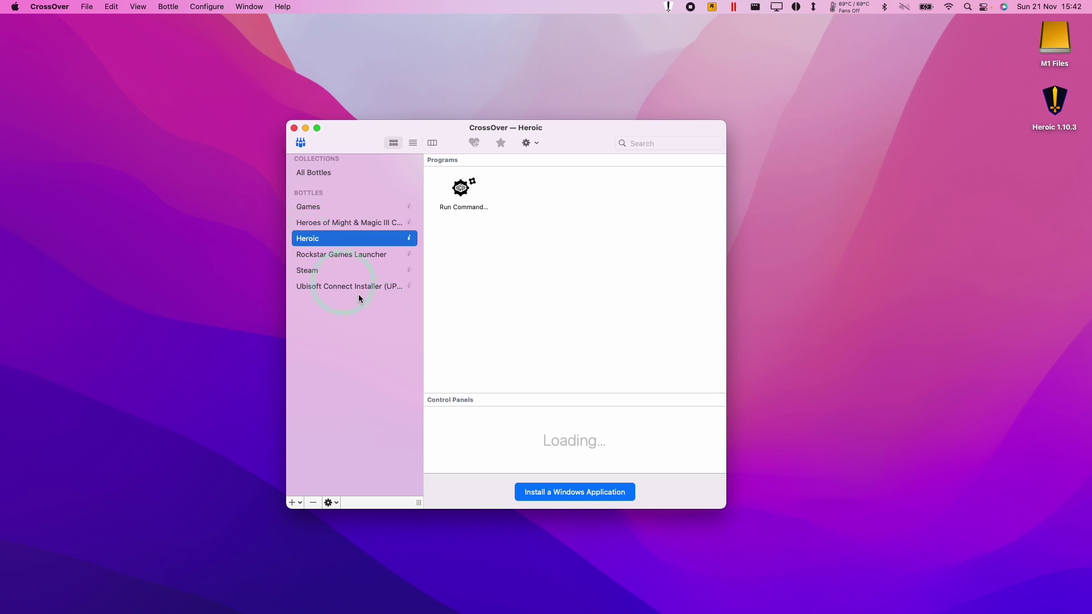
{"action": "left_click", "coordinate": [565, 492]}
{"action": "type", "text": "rockstar"}
{"action": "left_click", "coordinate": [664, 244]}
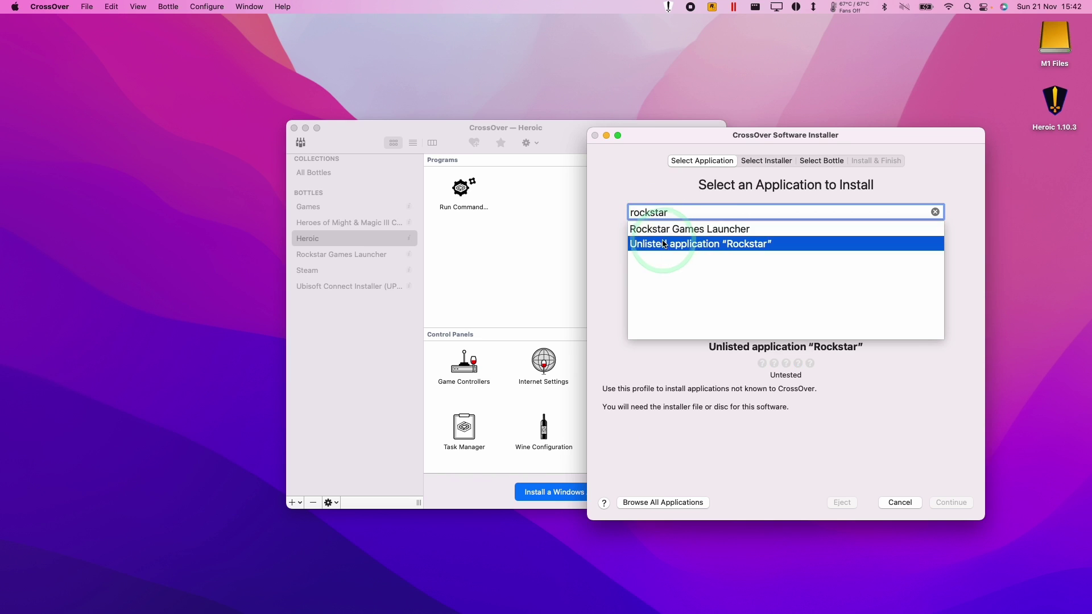
{"action": "left_click", "coordinate": [662, 229]}
- Keep the downloaded installer as the source, choose the Heroic bottle and start installing Rockstar Games Launcher
{"action": "left_click", "coordinate": [791, 162]}
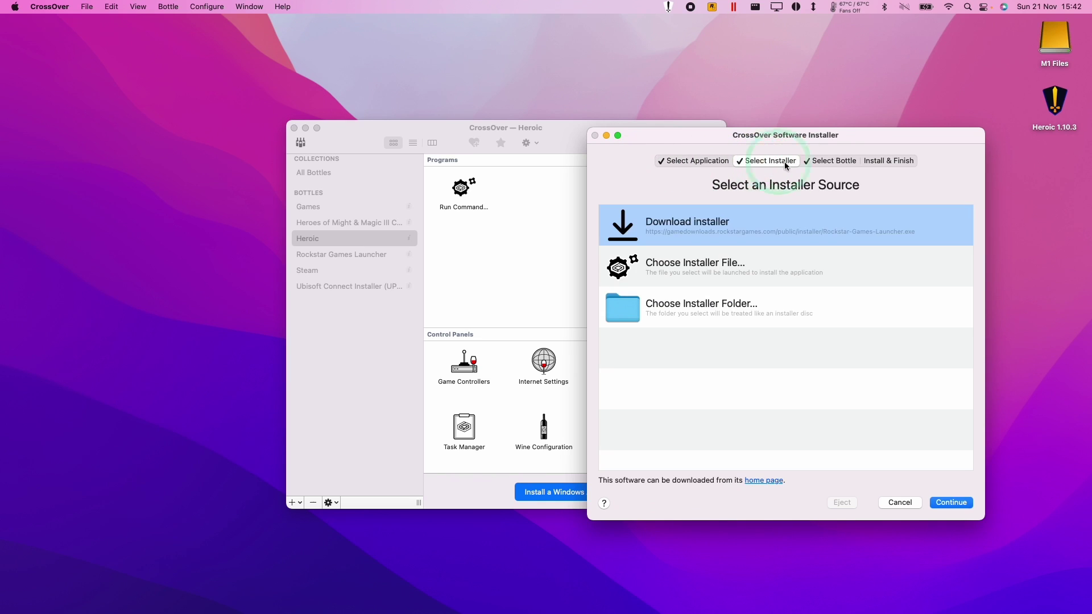
{"action": "left_click", "coordinate": [835, 161]}
{"action": "left_click", "coordinate": [630, 253]}
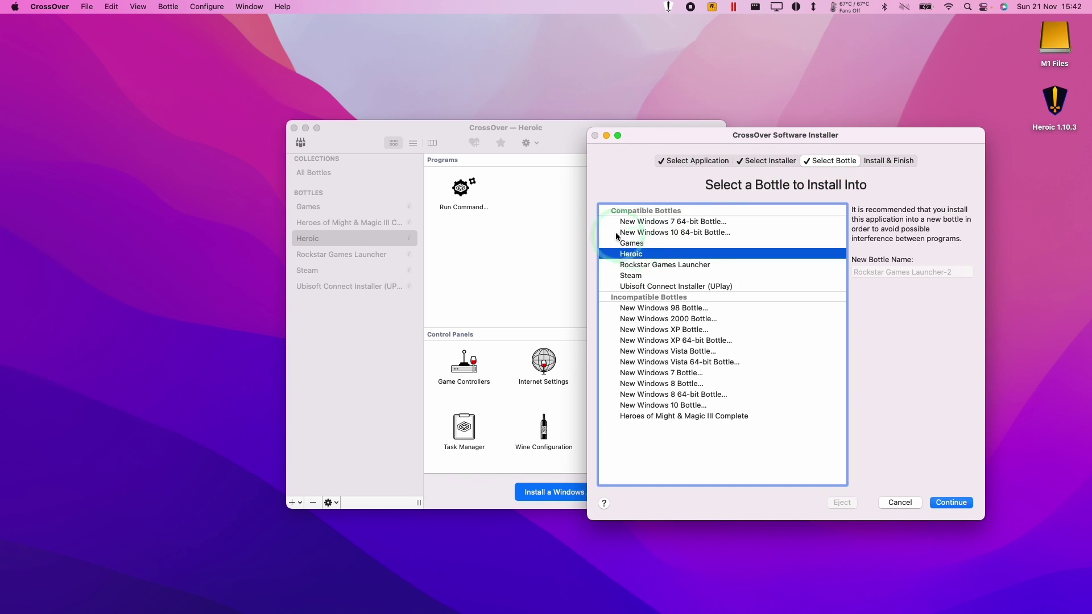
{"action": "left_click", "coordinate": [636, 254]}
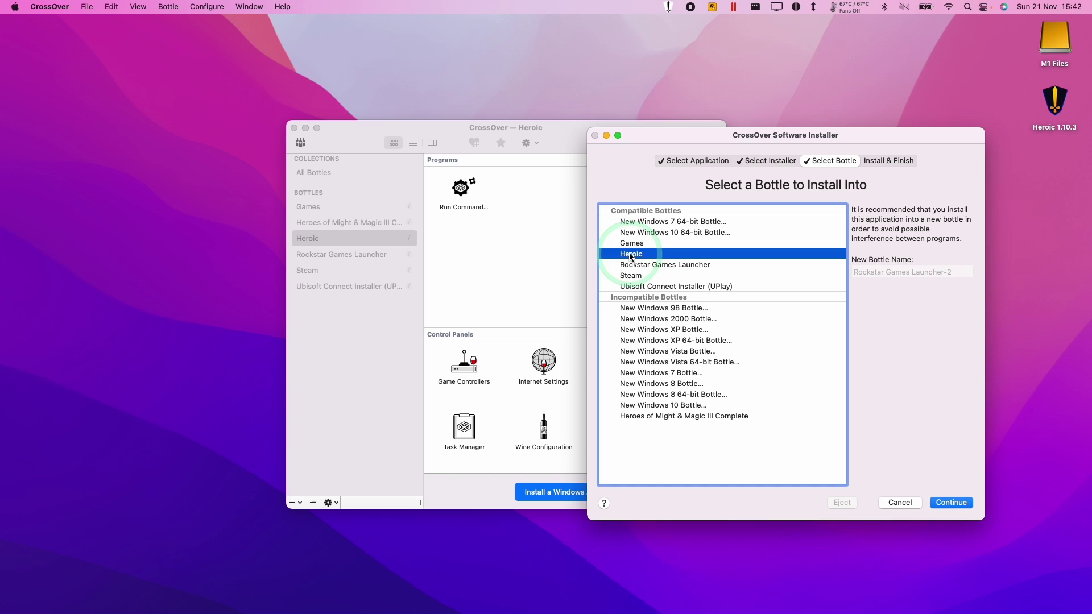
{"action": "left_click", "coordinate": [952, 504]}
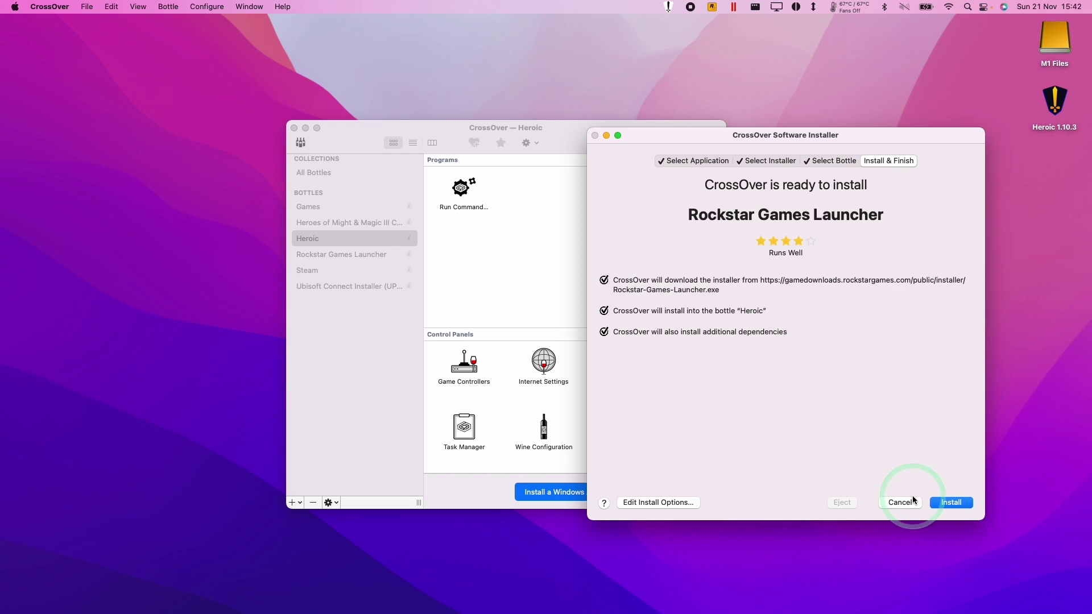
{"action": "left_click", "coordinate": [949, 503]}
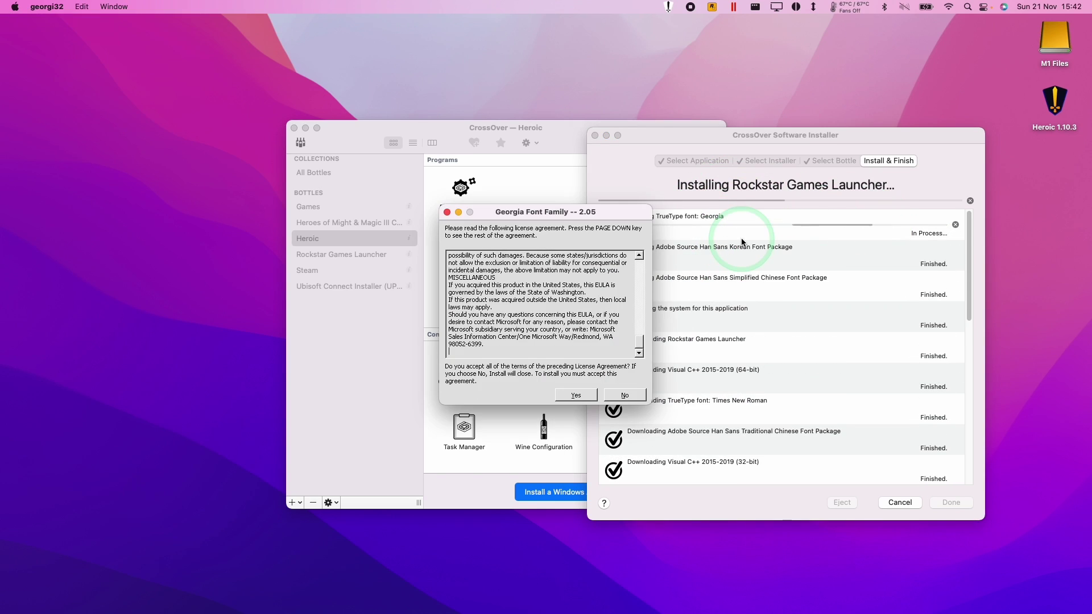
- Accept the Georgia font licence and install the x86 and x64 Visual C++ 2015-2019 redistributables
{"action": "left_click", "coordinate": [580, 386]}
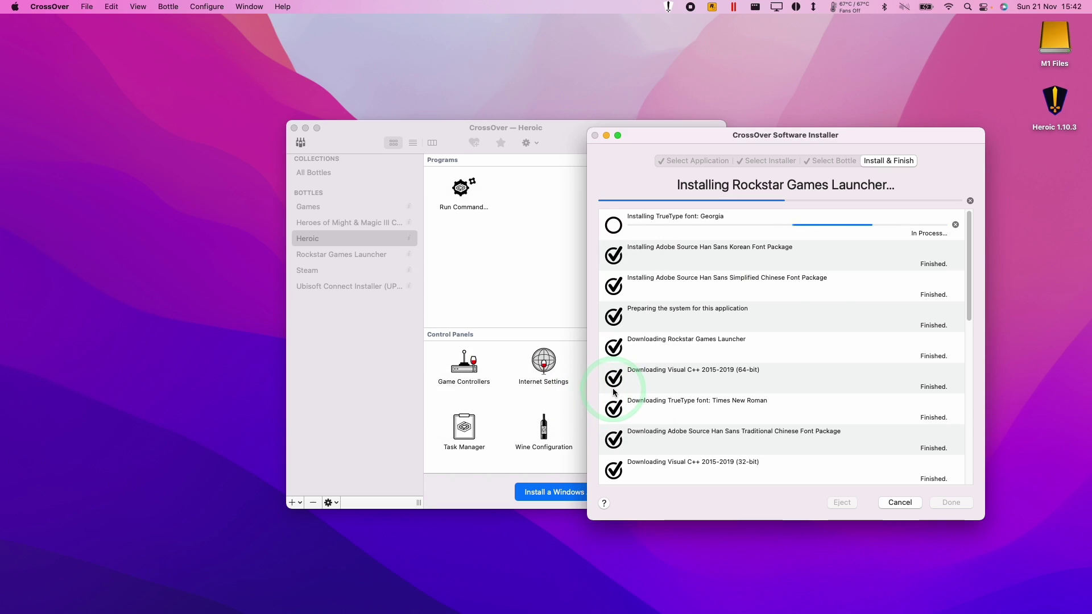
{"action": "left_click", "coordinate": [519, 366]}
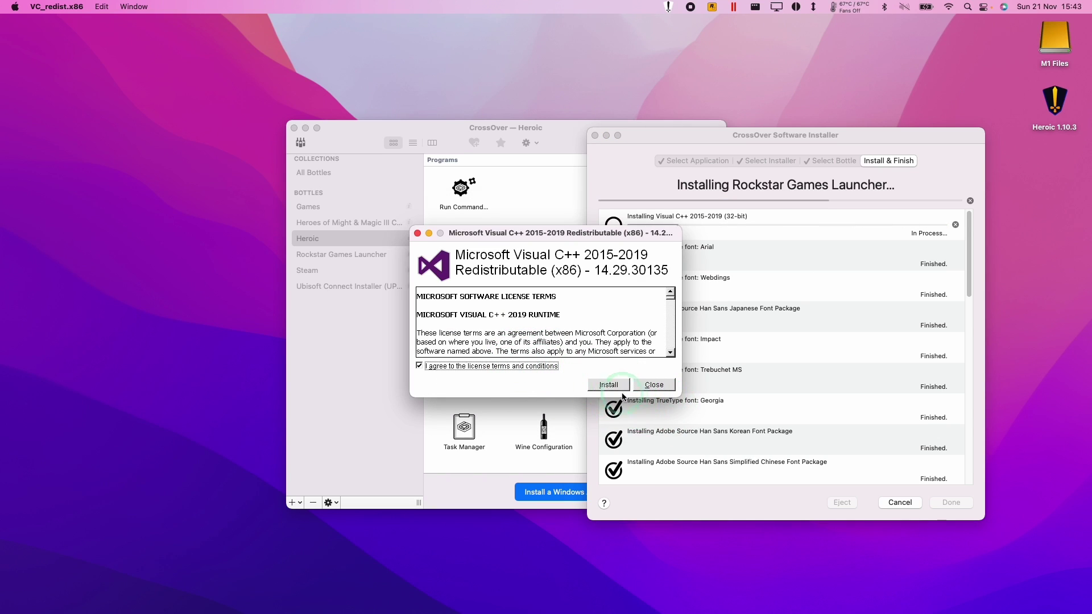
{"action": "left_click", "coordinate": [622, 391]}
{"action": "left_click", "coordinate": [651, 383]}
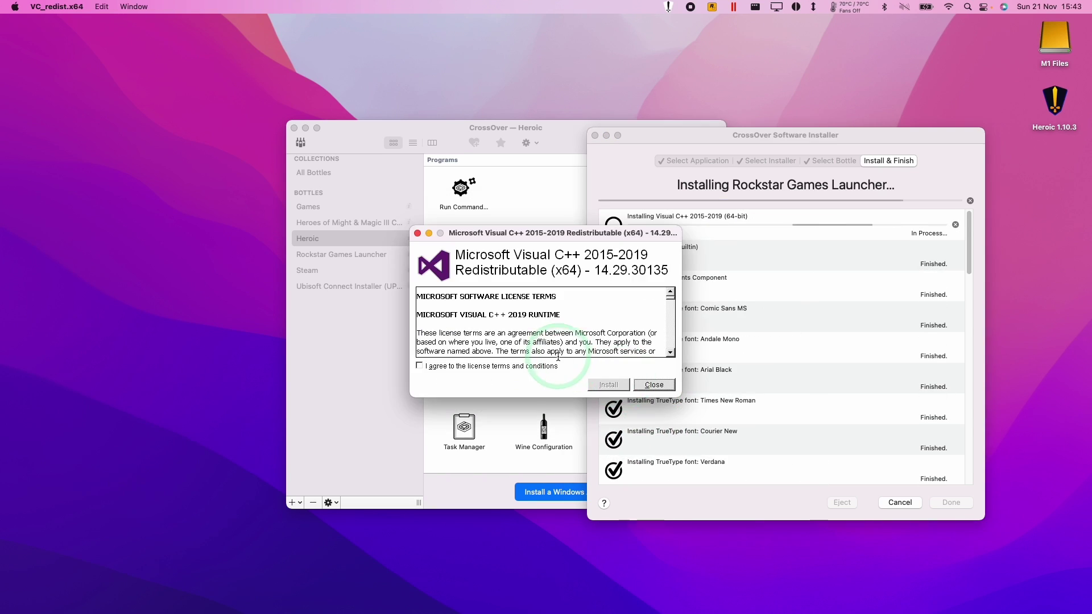
{"action": "left_click", "coordinate": [553, 365]}
{"action": "left_click", "coordinate": [608, 384]}
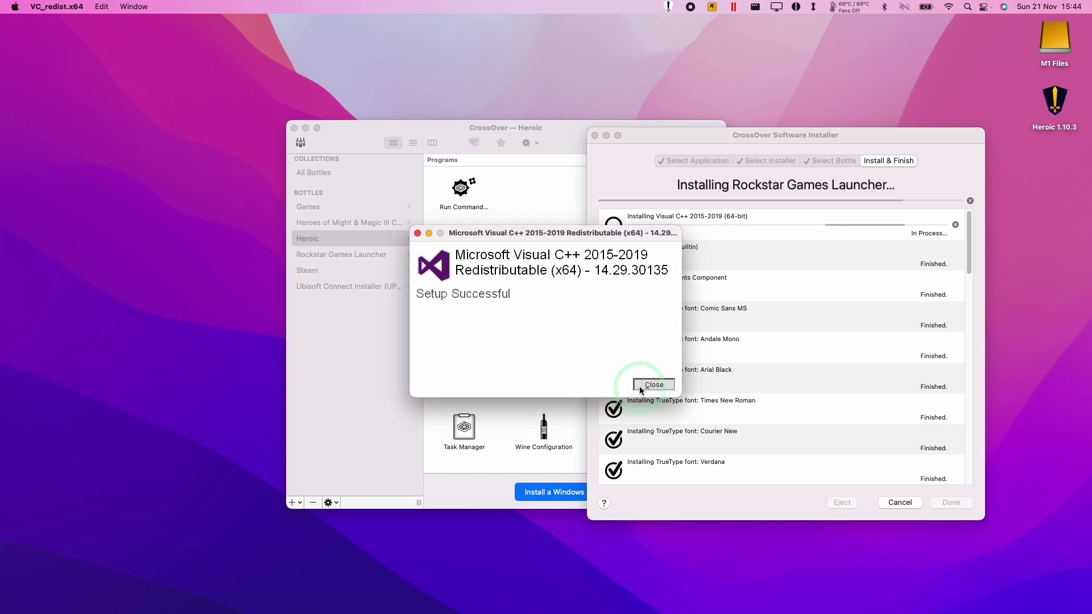
{"action": "left_click", "coordinate": [639, 387]}
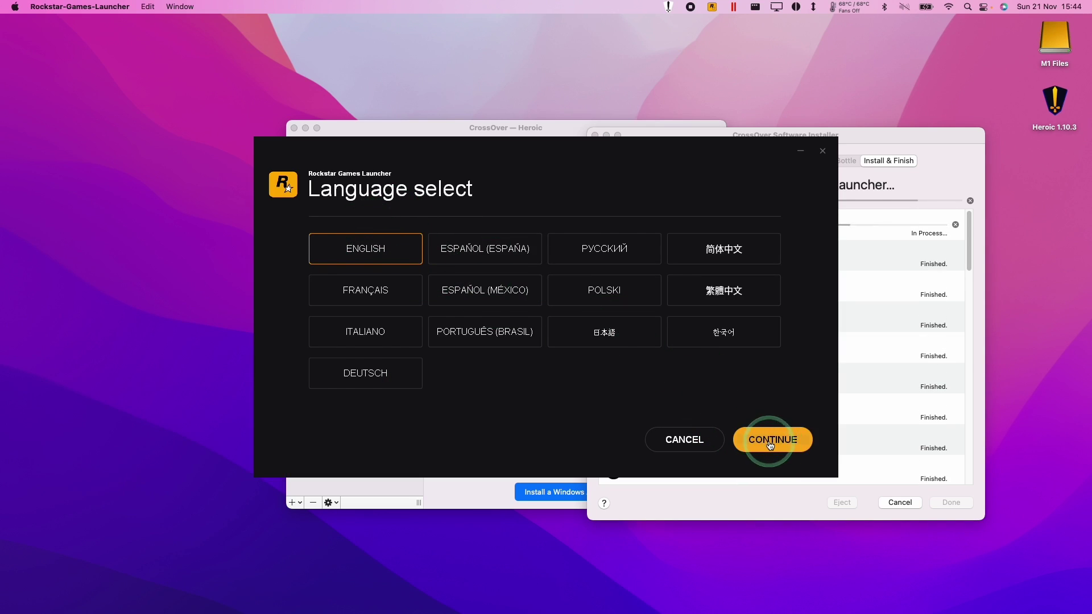
- Complete the Rockstar Games Launcher setup in English, accepting its license agreement
{"action": "left_click", "coordinate": [770, 444]}
{"action": "left_click", "coordinate": [770, 439]}
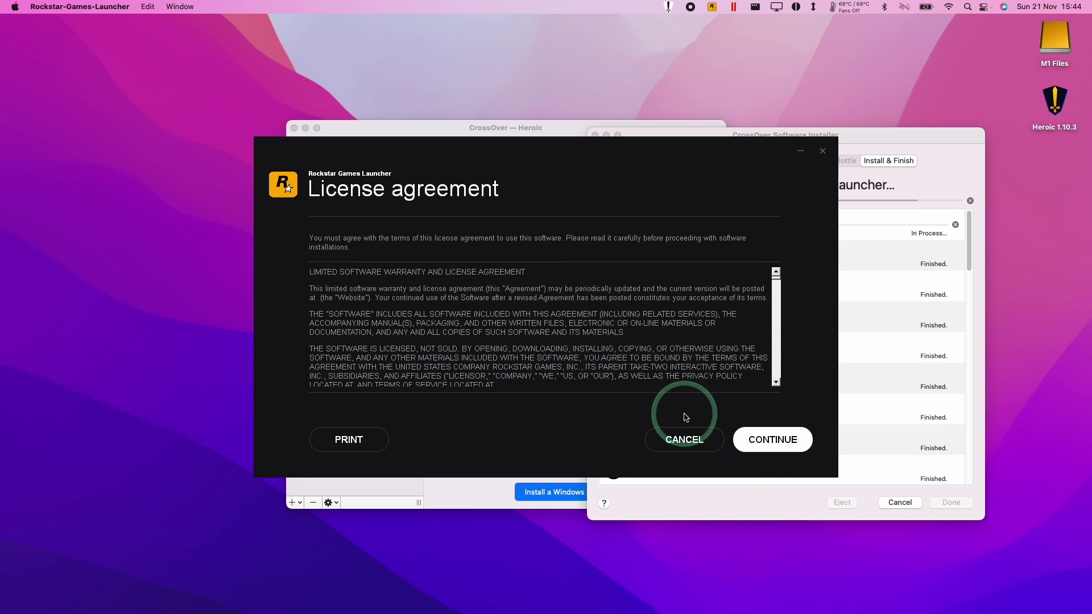
{"action": "left_click", "coordinate": [761, 439]}
{"action": "left_click", "coordinate": [769, 443]}
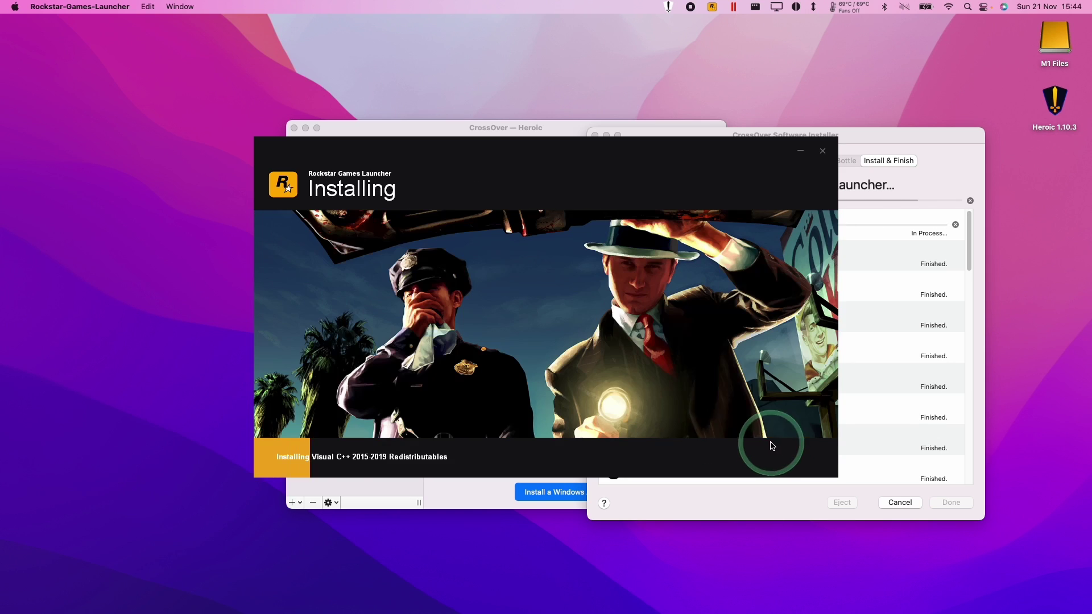
{"action": "left_click", "coordinate": [770, 439]}
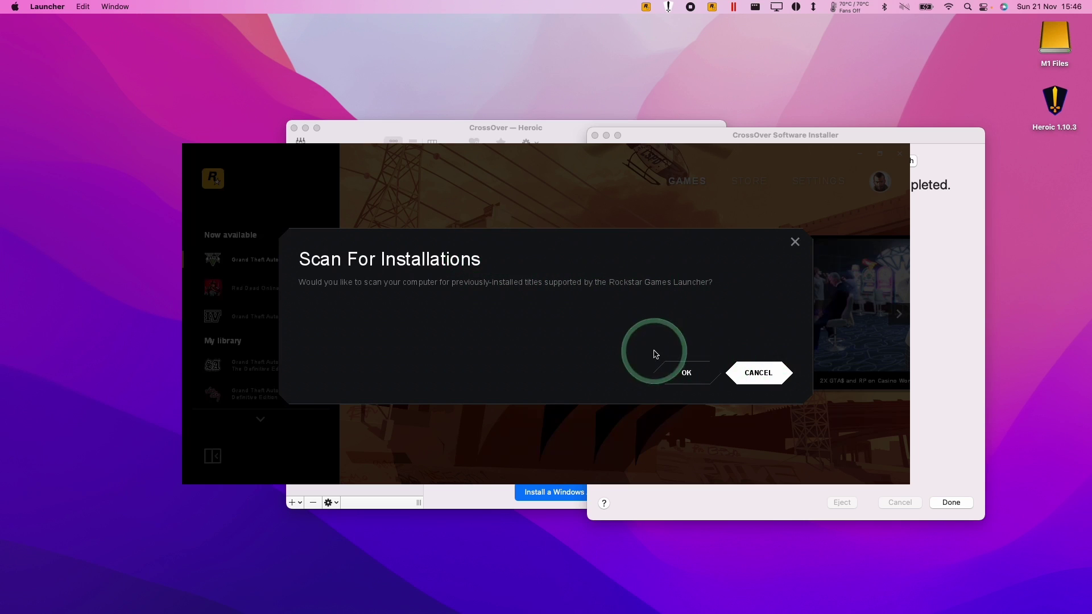
- Decline the scan for previously installed titles and close Rockstar Games Launcher
{"action": "left_click", "coordinate": [762, 374]}
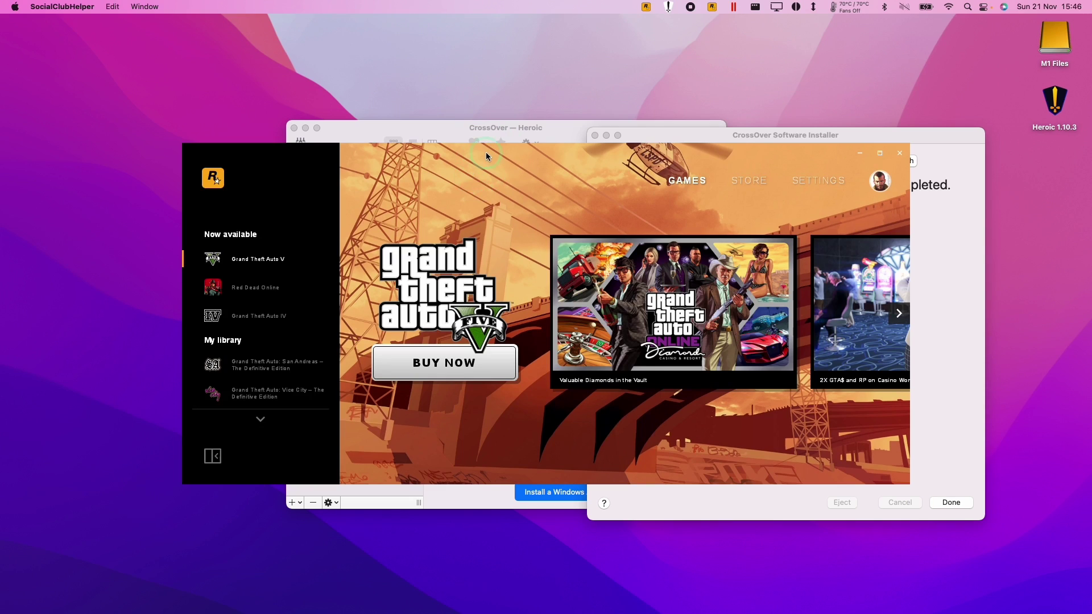
{"action": "left_click", "coordinate": [906, 165]}
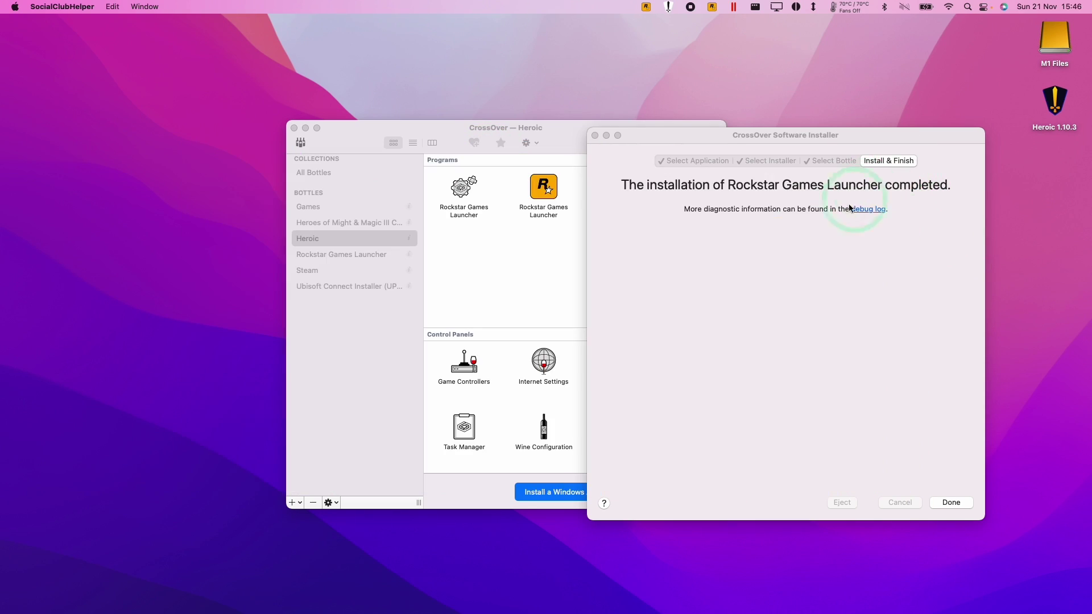
{"action": "left_click", "coordinate": [705, 239]}
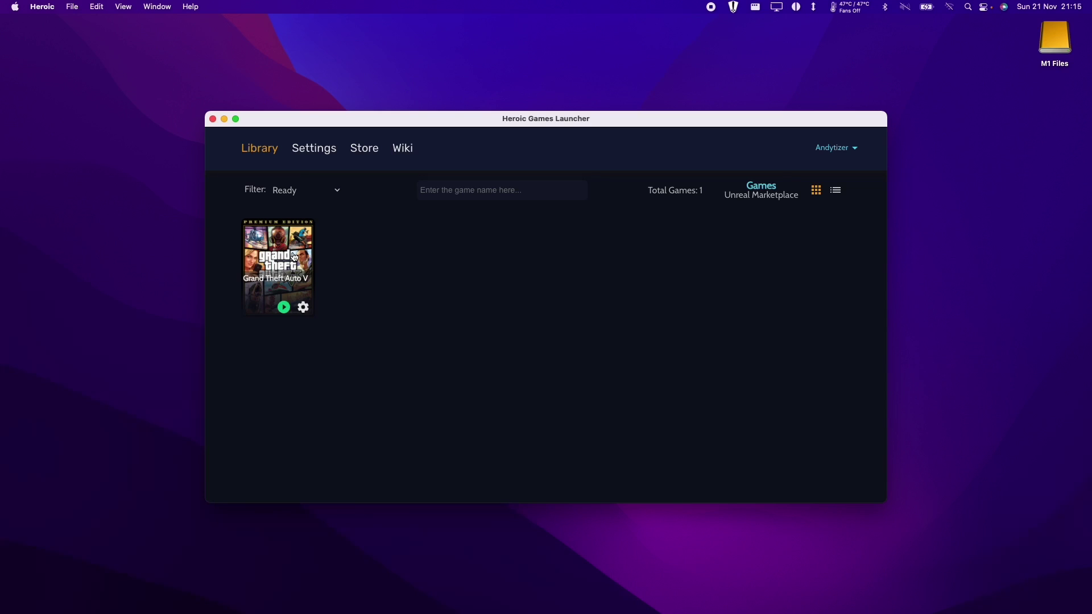
- Switch to Heroic, choose CrossOver 21.1-b1 as the Wine version in the global Wine settings and return to the library
{"action": "left_click", "coordinate": [294, 257]}
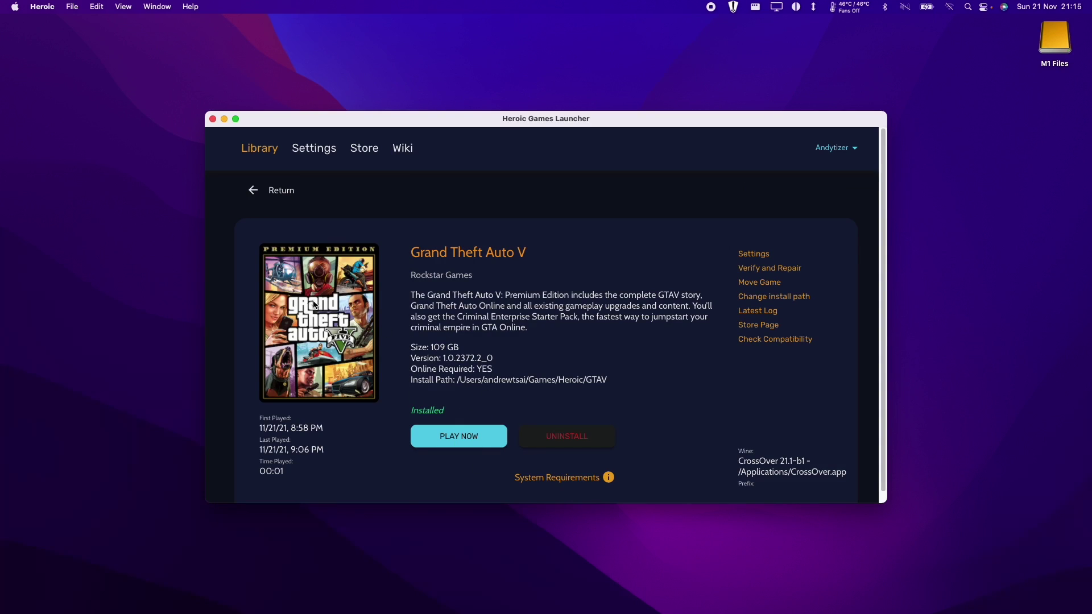
{"action": "left_click", "coordinate": [312, 150]}
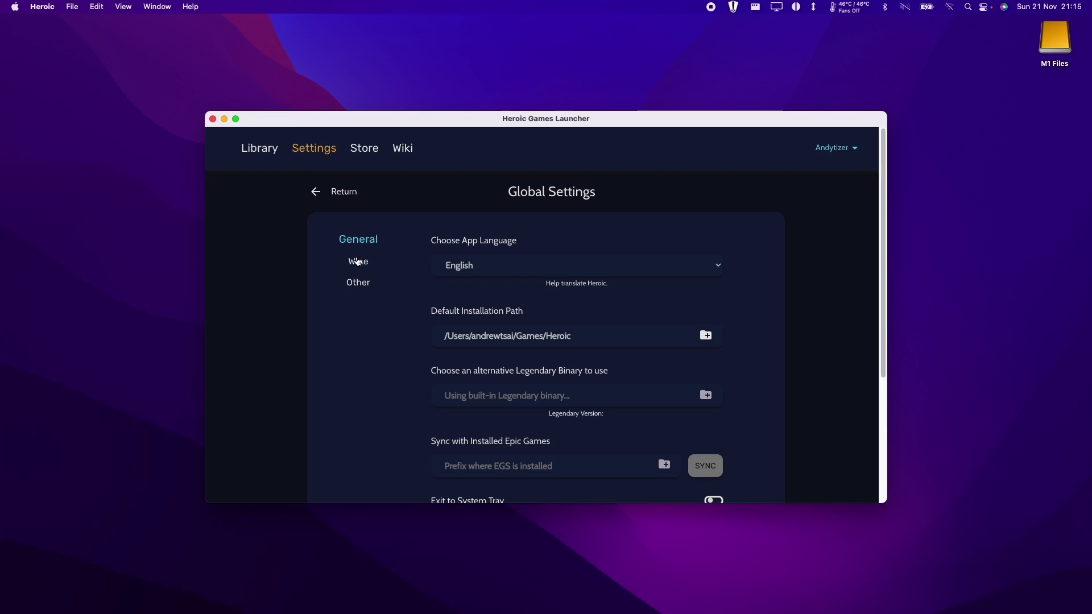
{"action": "left_click", "coordinate": [362, 266]}
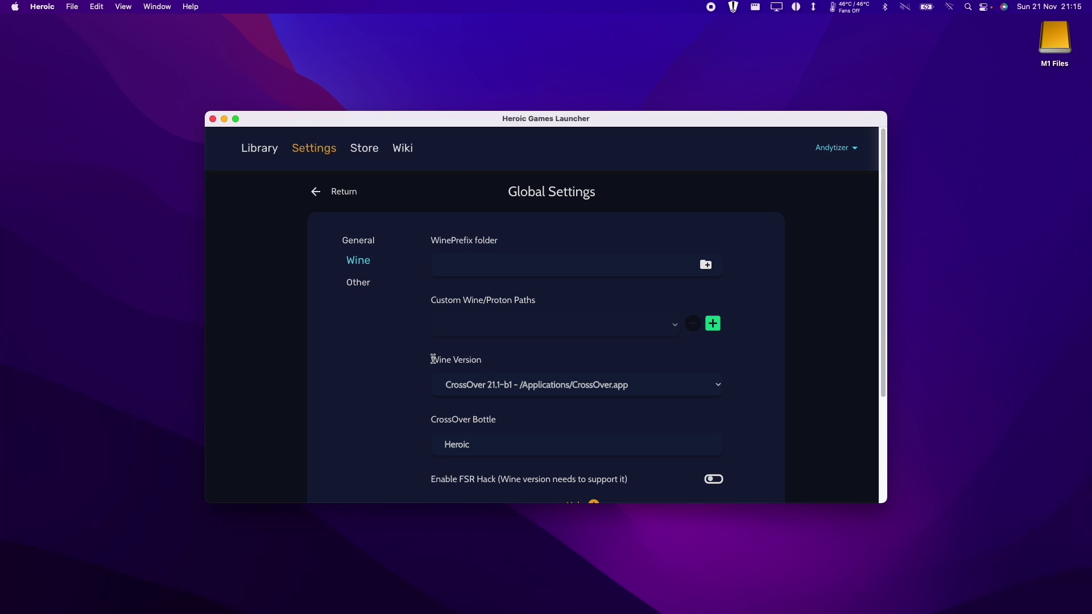
{"action": "left_click", "coordinate": [477, 386]}
{"action": "left_click", "coordinate": [495, 378]}
{"action": "left_click", "coordinate": [499, 383]}
{"action": "left_click", "coordinate": [489, 393]}
{"action": "left_click", "coordinate": [321, 196]}
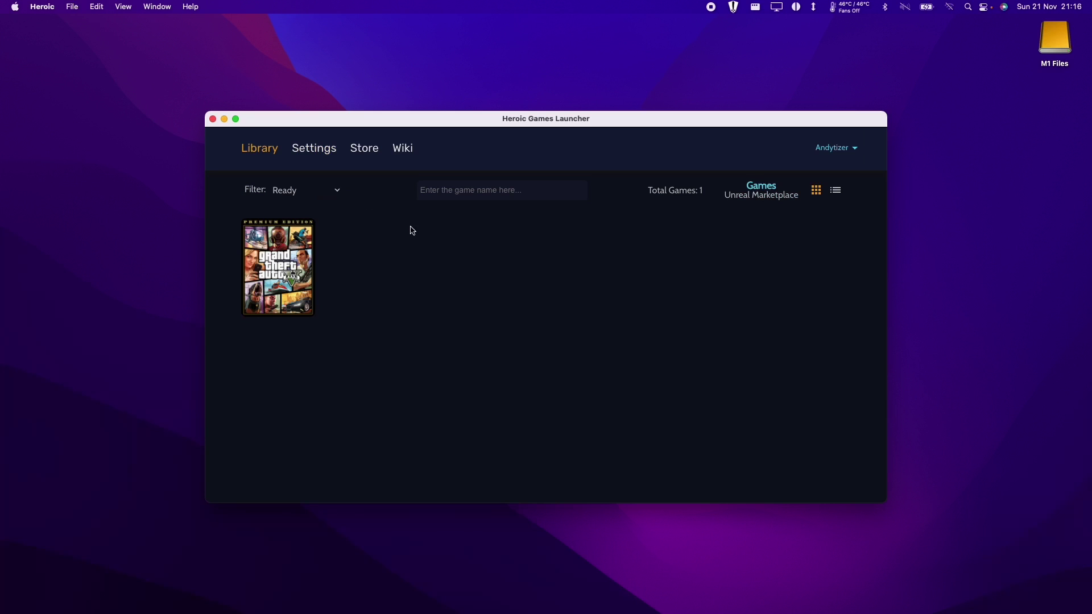
- Launch Grand Theft Auto V from the library, permanently link the Epic Games account to the Social Club account and enter Online mode
{"action": "left_click", "coordinate": [289, 255]}
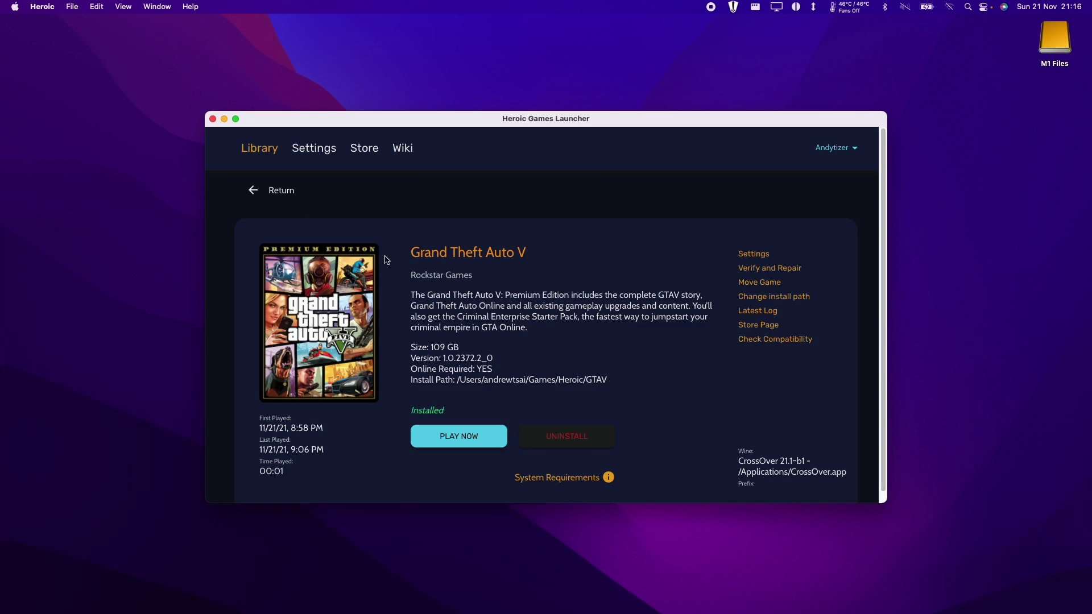
{"action": "left_click", "coordinate": [446, 439]}
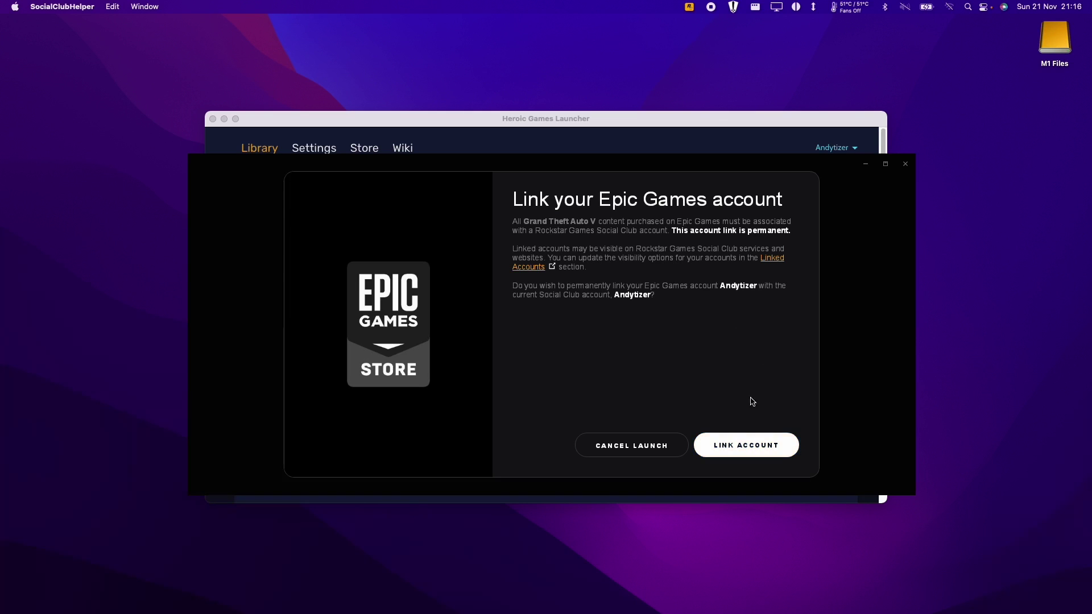
{"action": "left_click", "coordinate": [751, 449]}
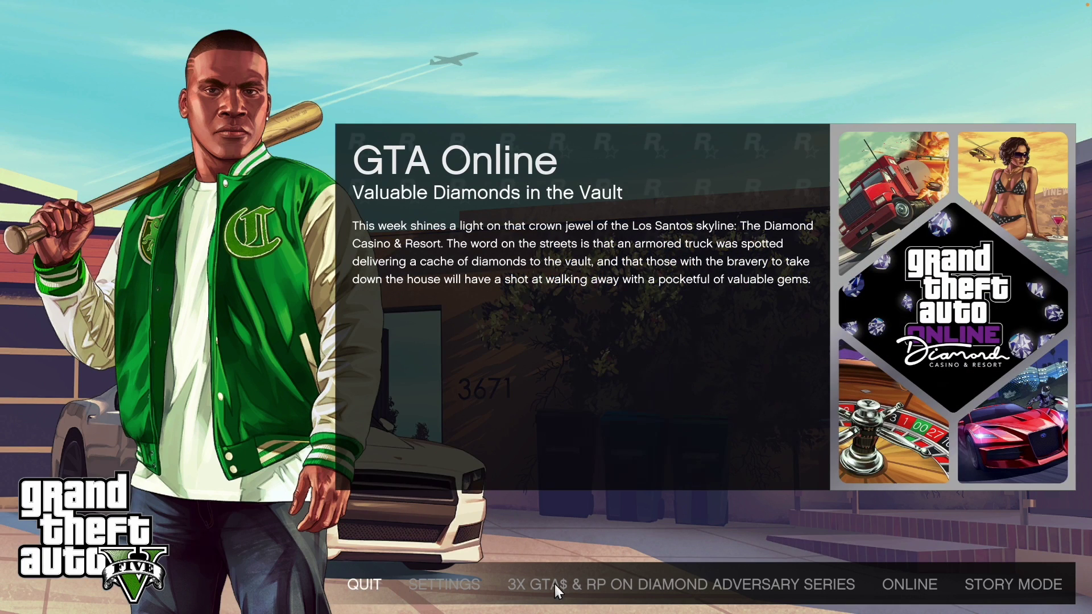
{"action": "left_click", "coordinate": [890, 584]}
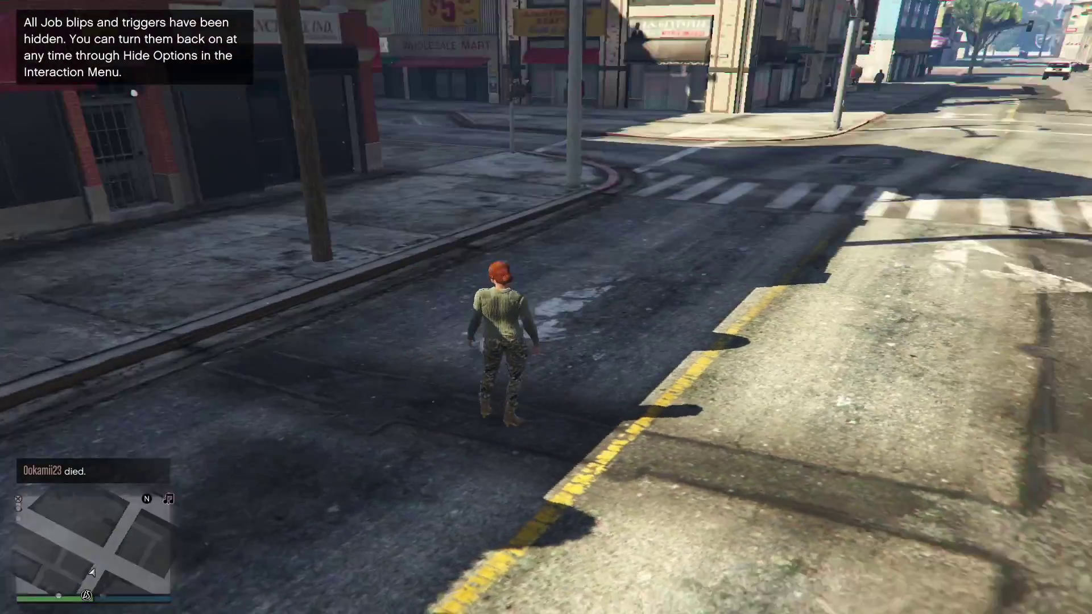
- Walk the online character along the street and browse the apps on the in-game phone
{"action": "key", "text": "w"}
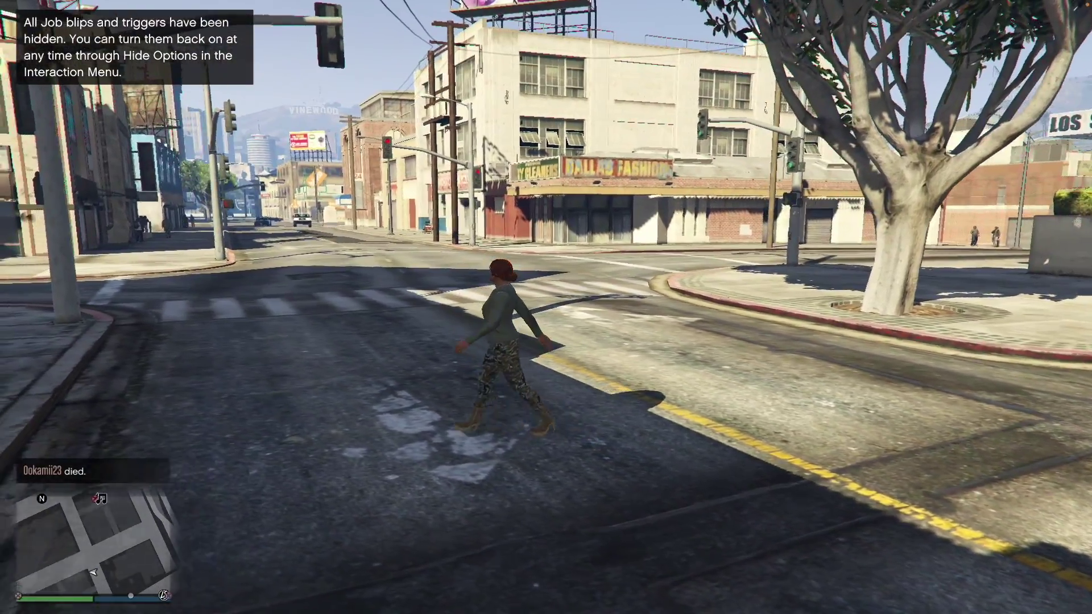
{"action": "key", "text": "Up"}
{"action": "key", "text": "Up"}
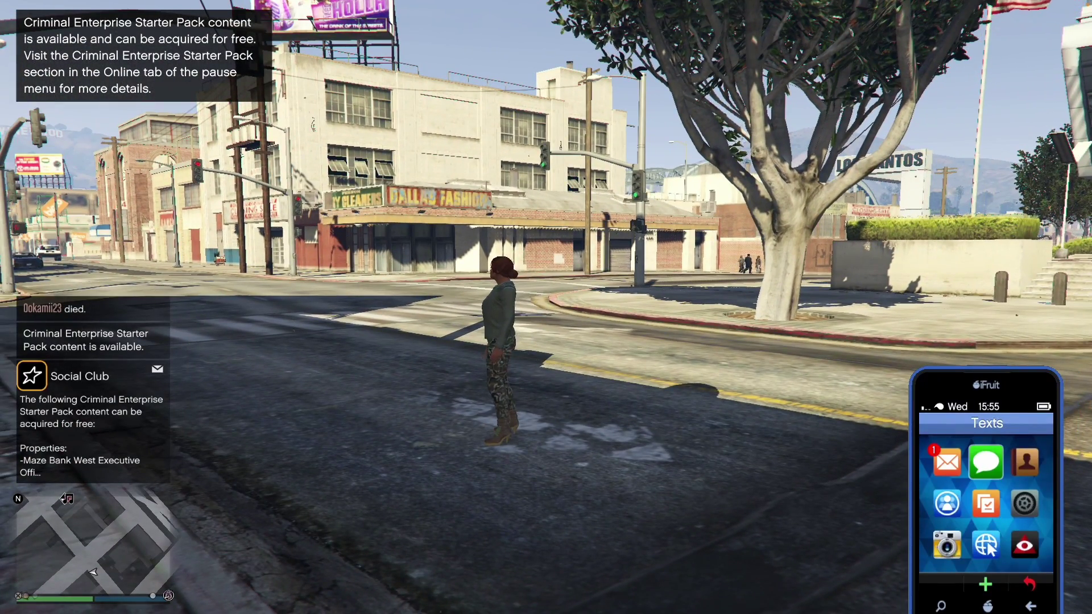
{"action": "key", "text": "Left"}
{"action": "key", "text": "Down"}
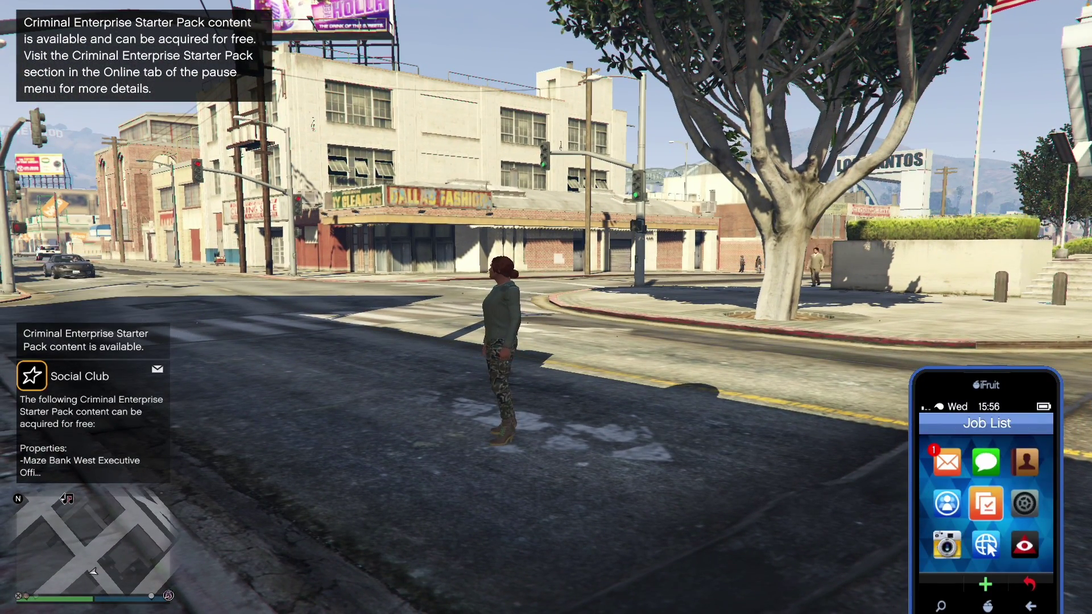
{"action": "key", "text": "Left"}
{"action": "key", "text": "Return"}
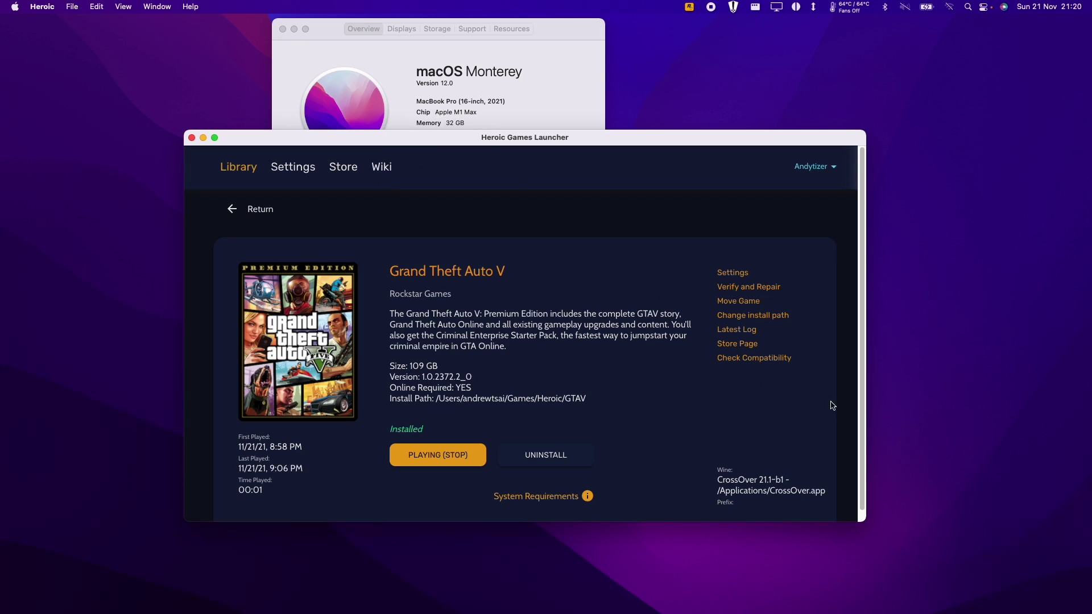
- Switch from the desktop back to the running Grand Theft Auto V game and view the pause menu's map
{"action": "left_click", "coordinate": [881, 423]}
{"action": "mouse_move", "coordinate": [726, 609]}
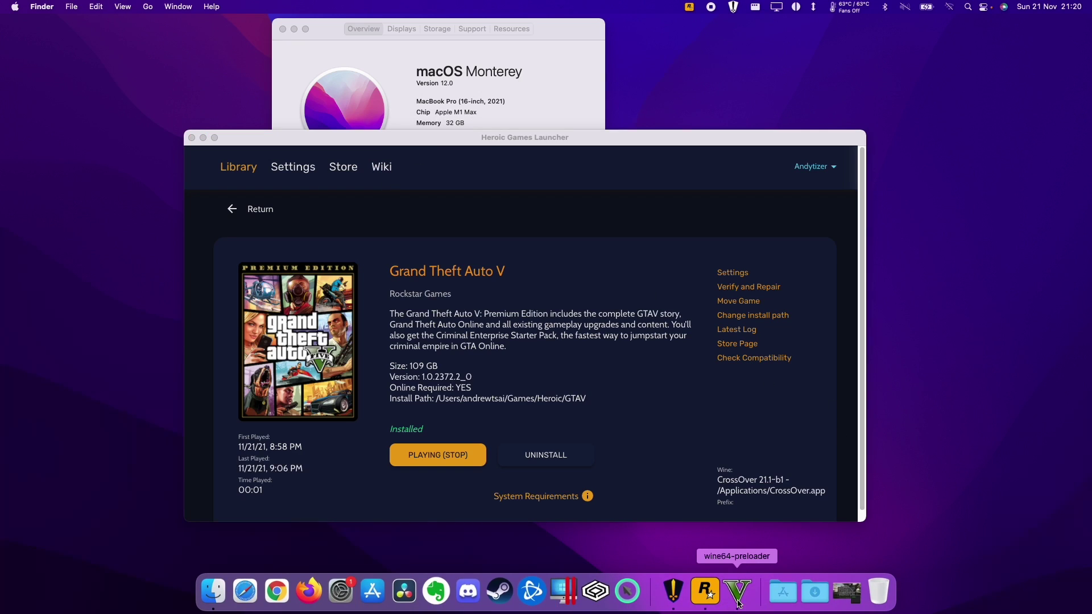
{"action": "left_click", "coordinate": [849, 605]}
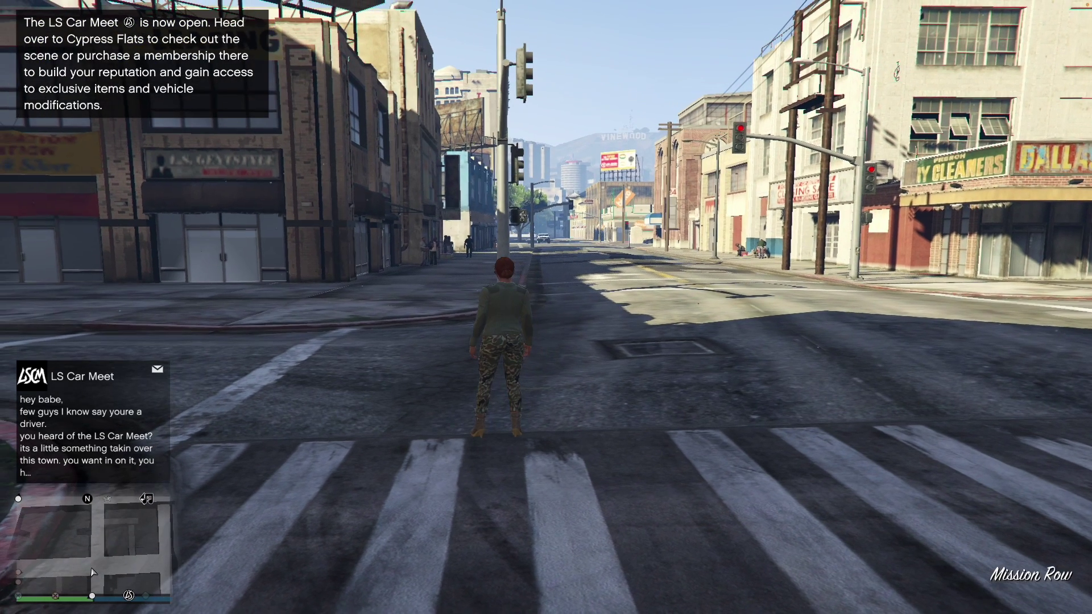
{"action": "key", "text": "Escape"}
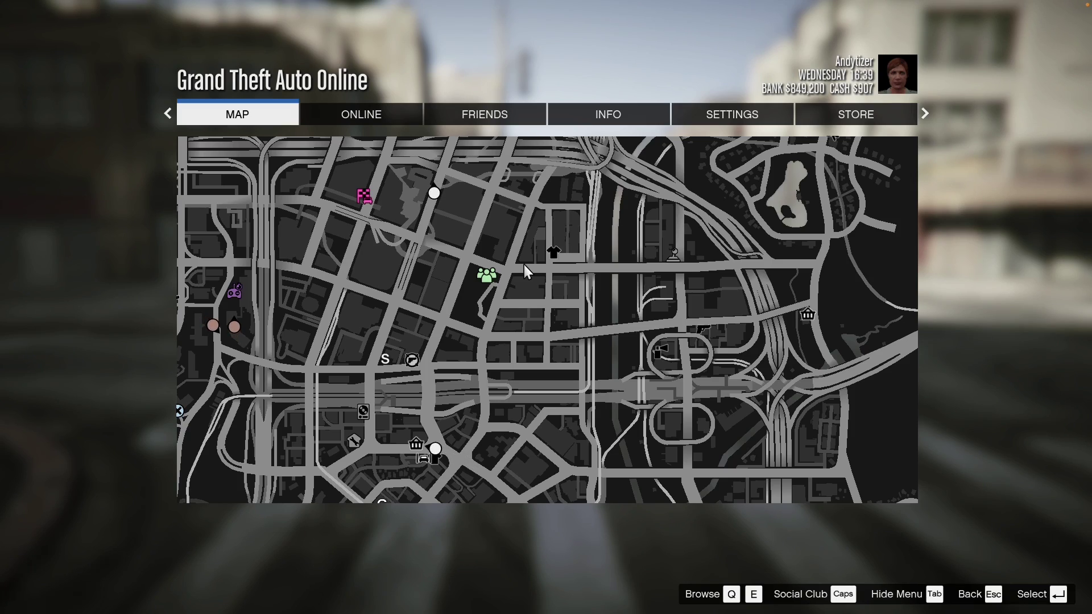
{"action": "key", "text": "Escape"}
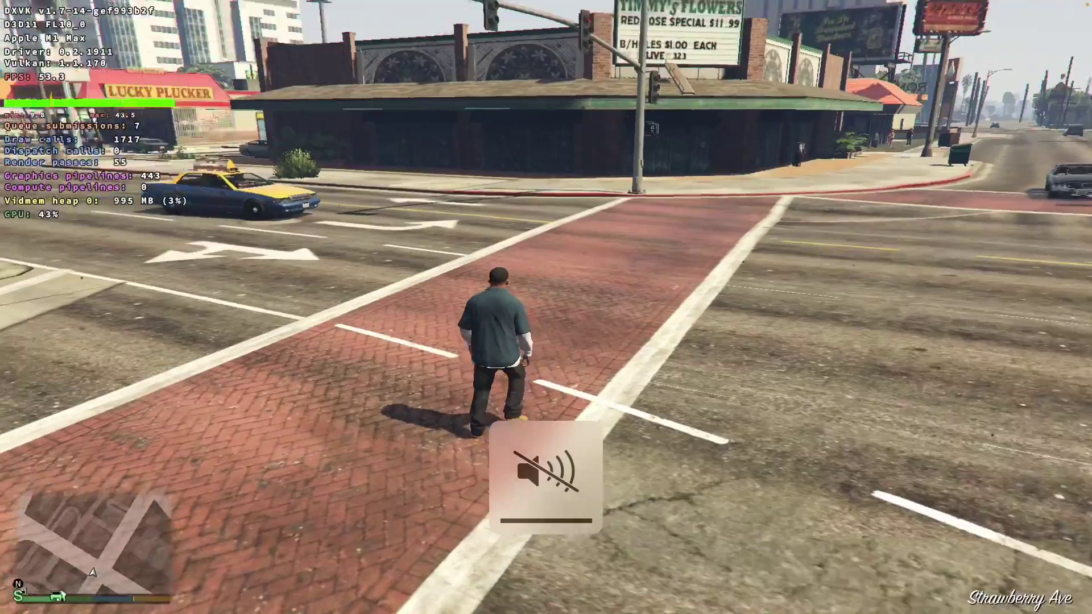
- Walk the character around the street intersection to check in-game performance with the DXVK overlay
{"action": "key", "text": "w"}
{"action": "key", "text": "w"}
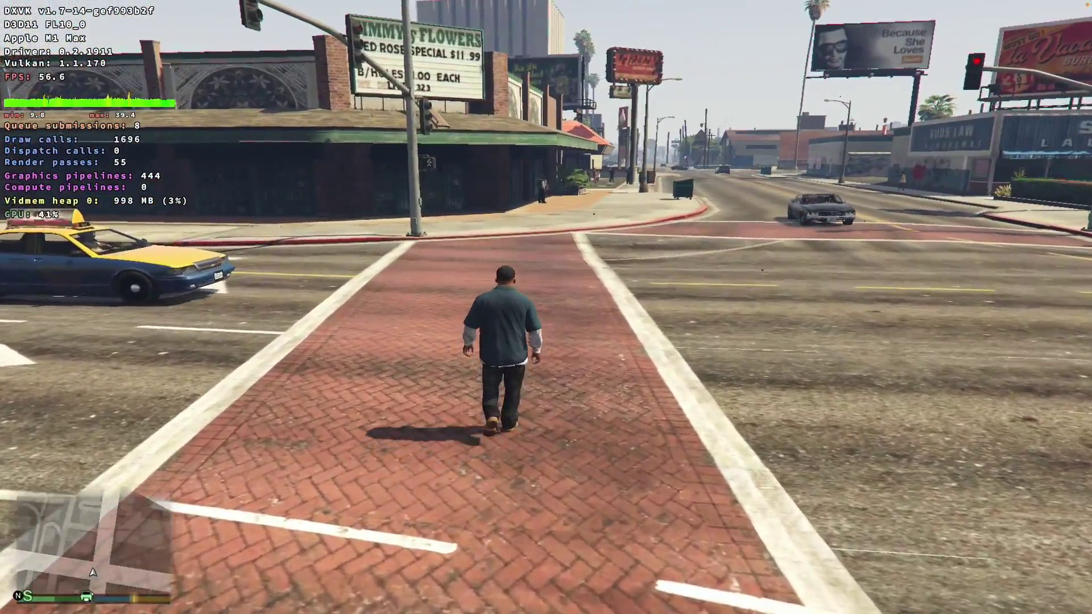
{"action": "key", "text": "w"}
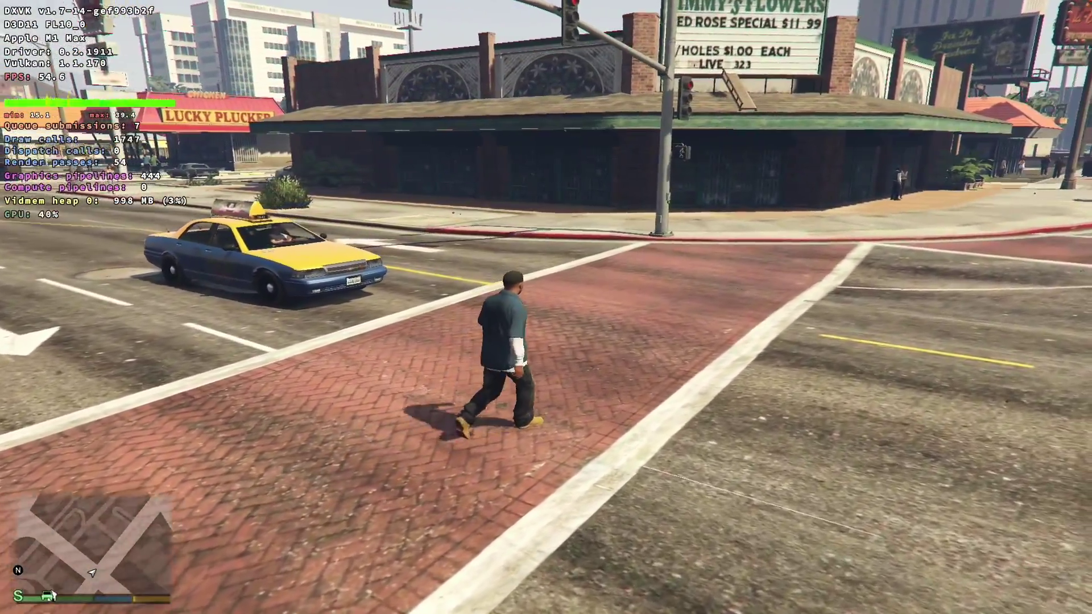
{"action": "key", "text": "w"}
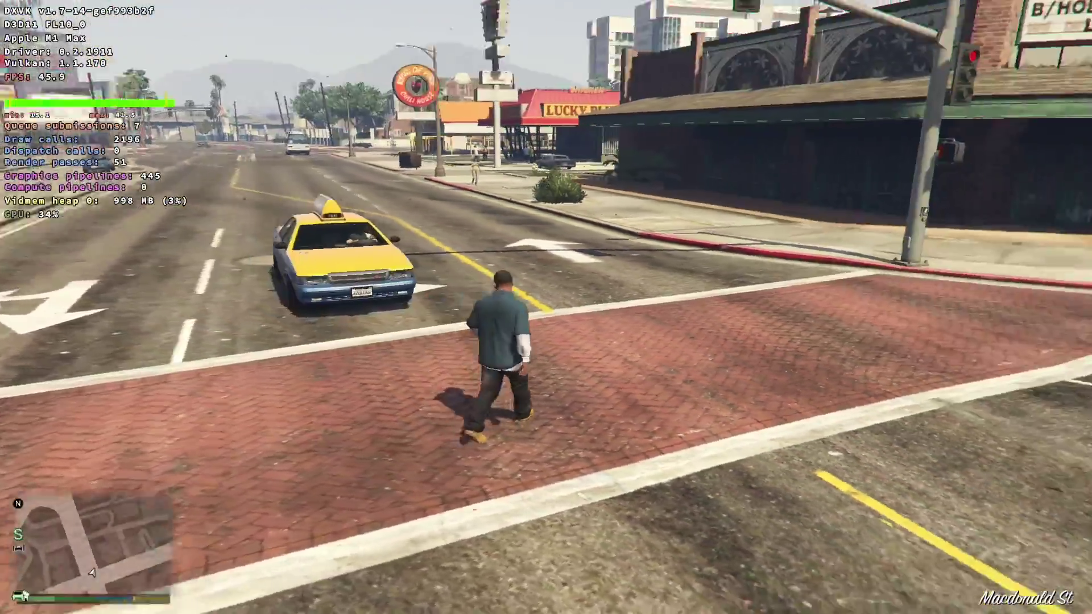
{"action": "key", "text": "d"}
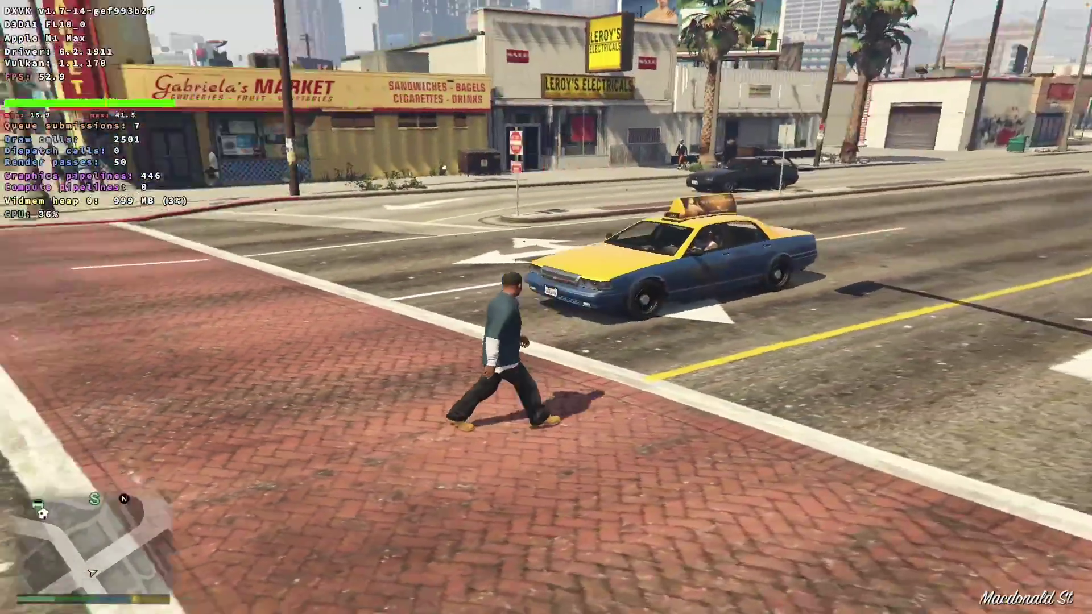
{"action": "key", "text": "s"}
{"action": "key", "text": "w"}
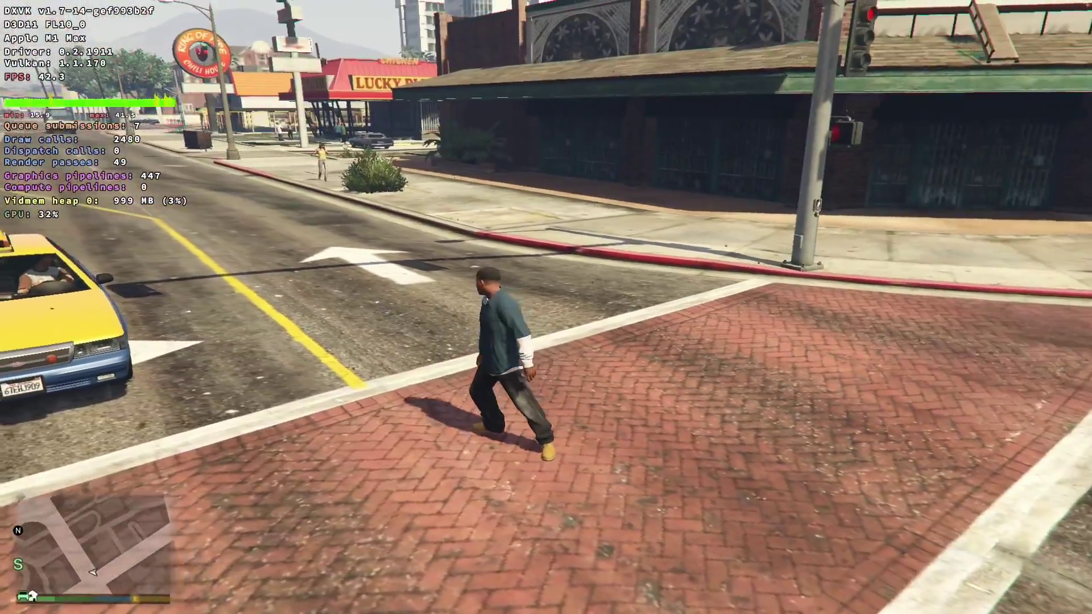
{"action": "key", "text": "w"}
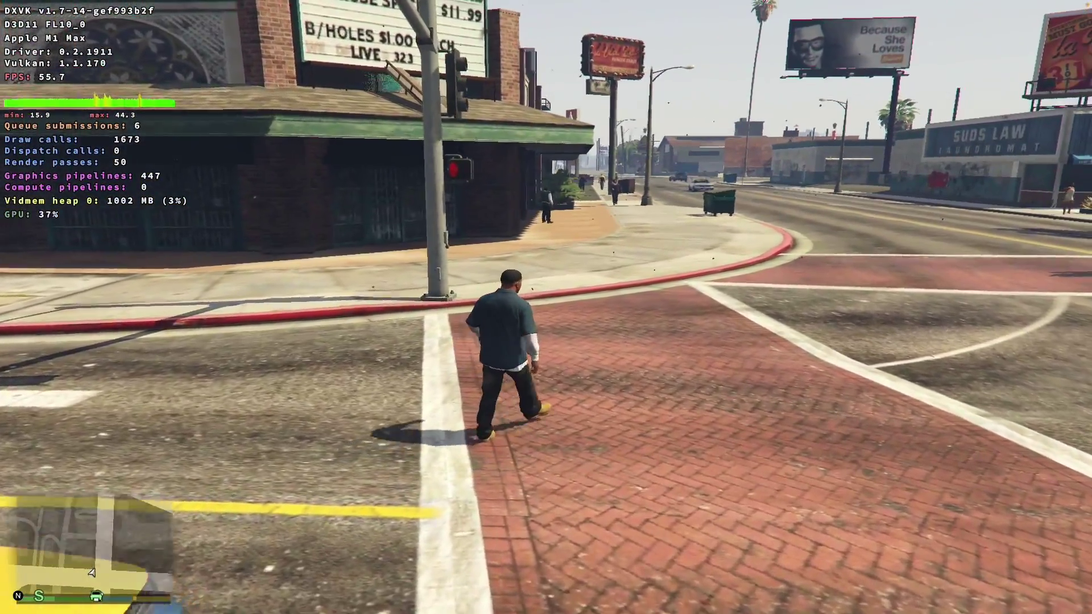
{"action": "key", "text": "d"}
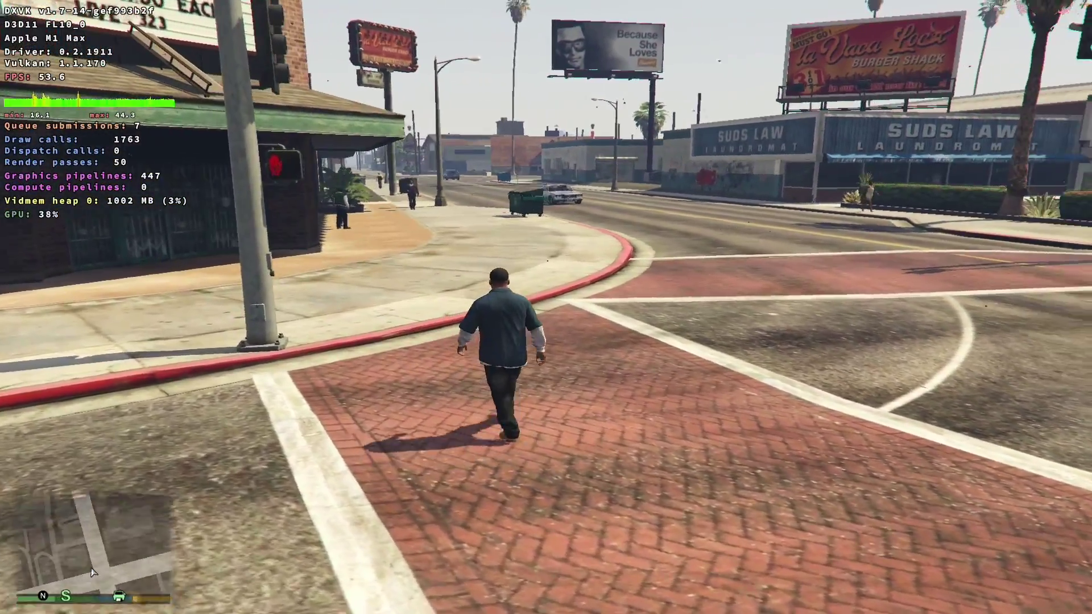
{"action": "key", "text": "d"}
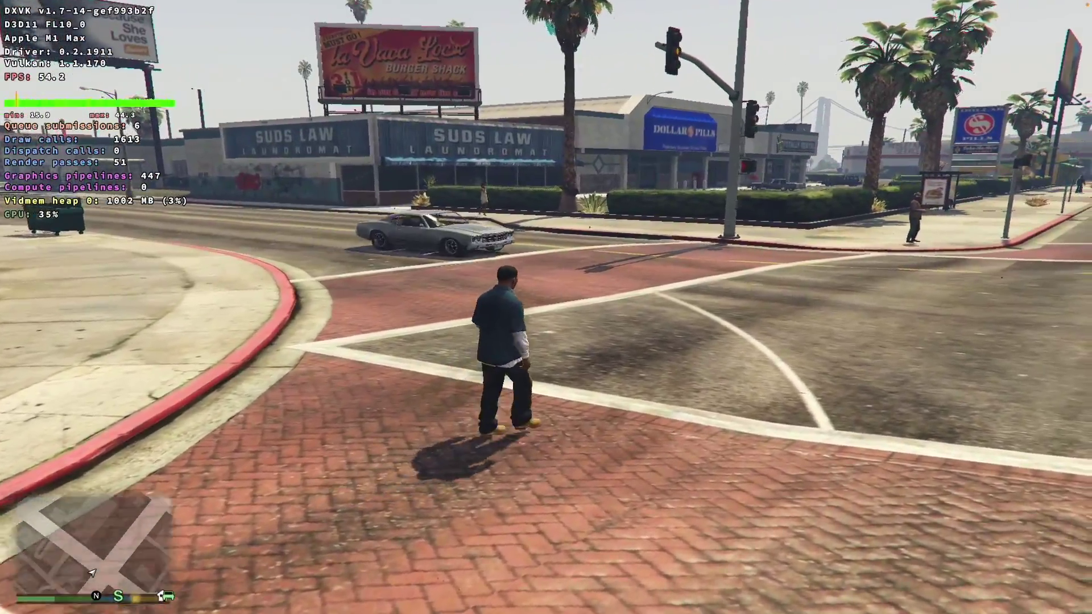
{"action": "key", "text": "a"}
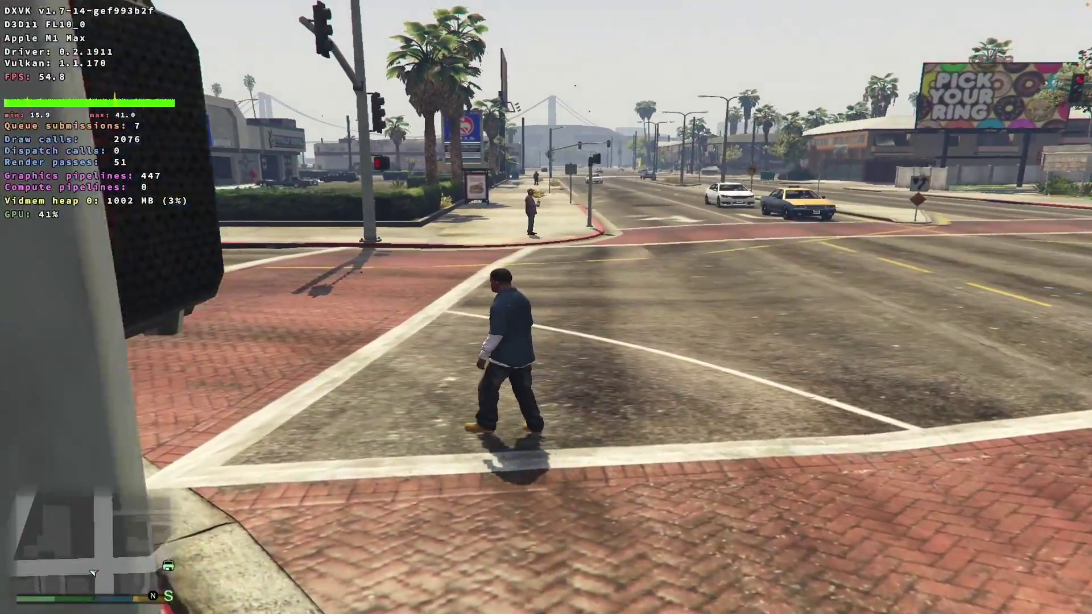
{"action": "key", "text": "a"}
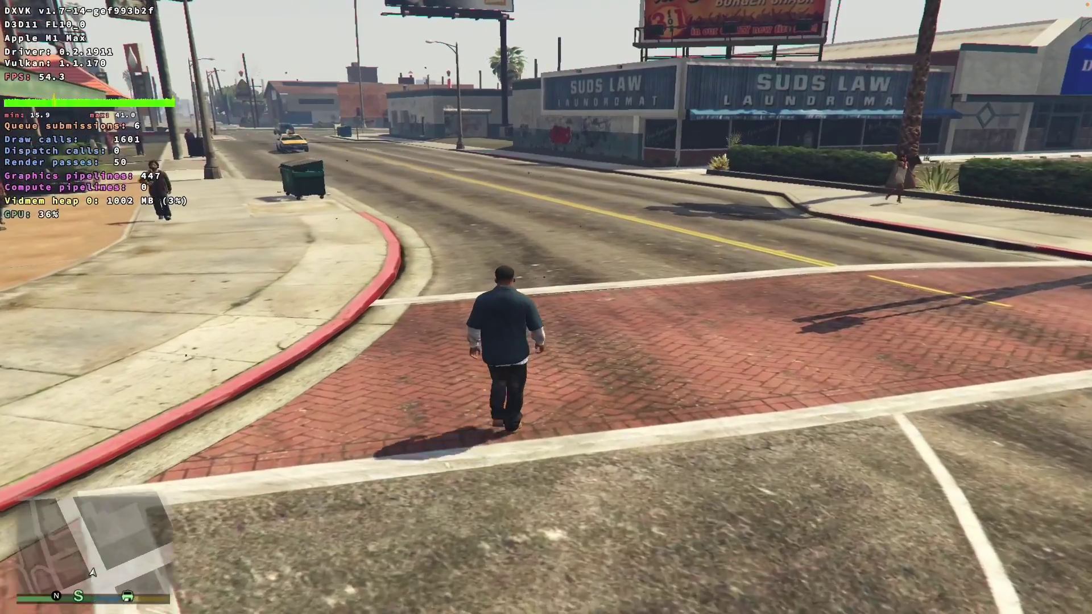
{"action": "key", "text": "d"}
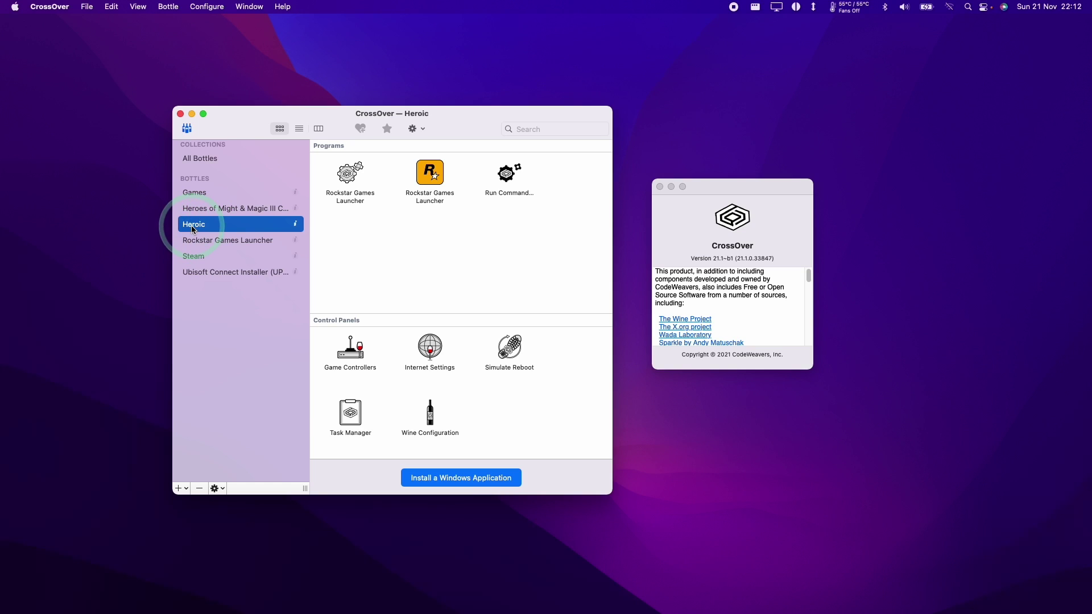
- Open the C: drive of CrossOver's Heroic bottle in Finder, show the path bar and enlarge the window to reveal the full path
{"action": "right_click", "coordinate": [189, 226]}
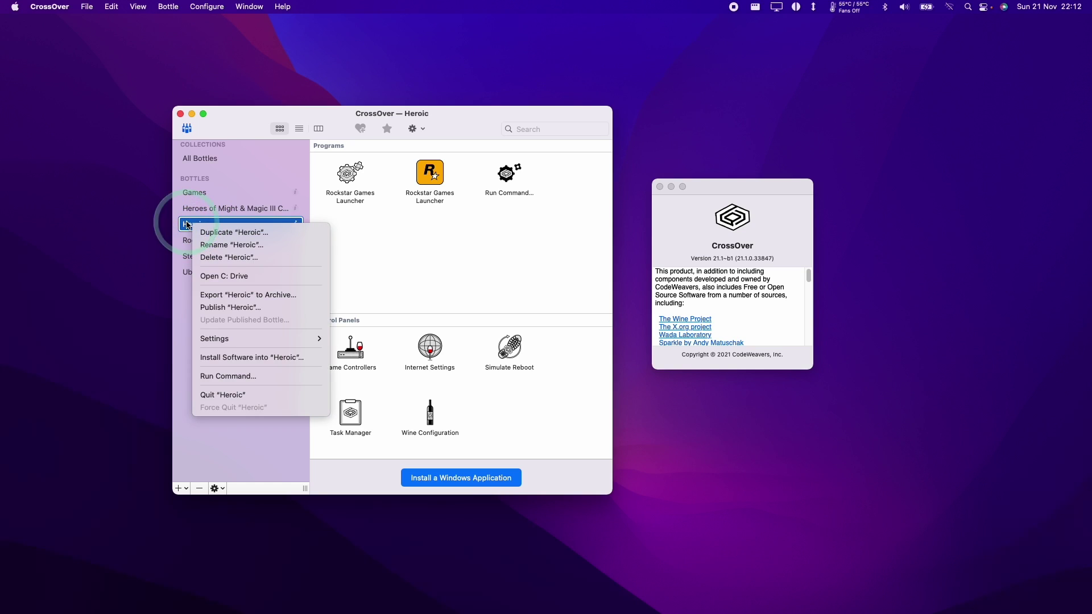
{"action": "left_click", "coordinate": [231, 283]}
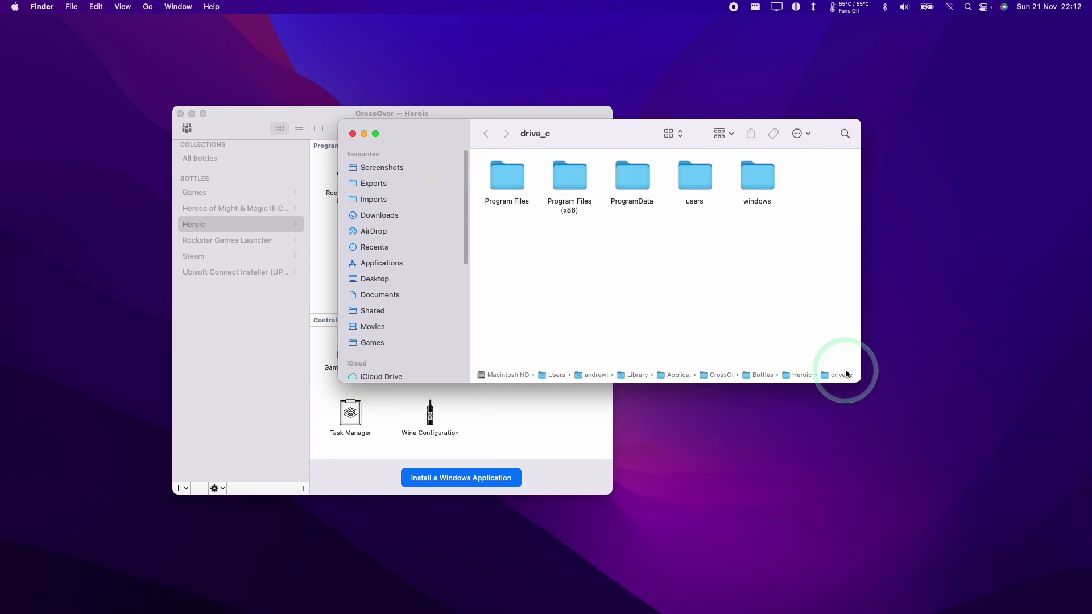
{"action": "left_click", "coordinate": [127, 8]}
{"action": "left_click", "coordinate": [656, 268]}
{"action": "left_click", "coordinate": [120, 5]}
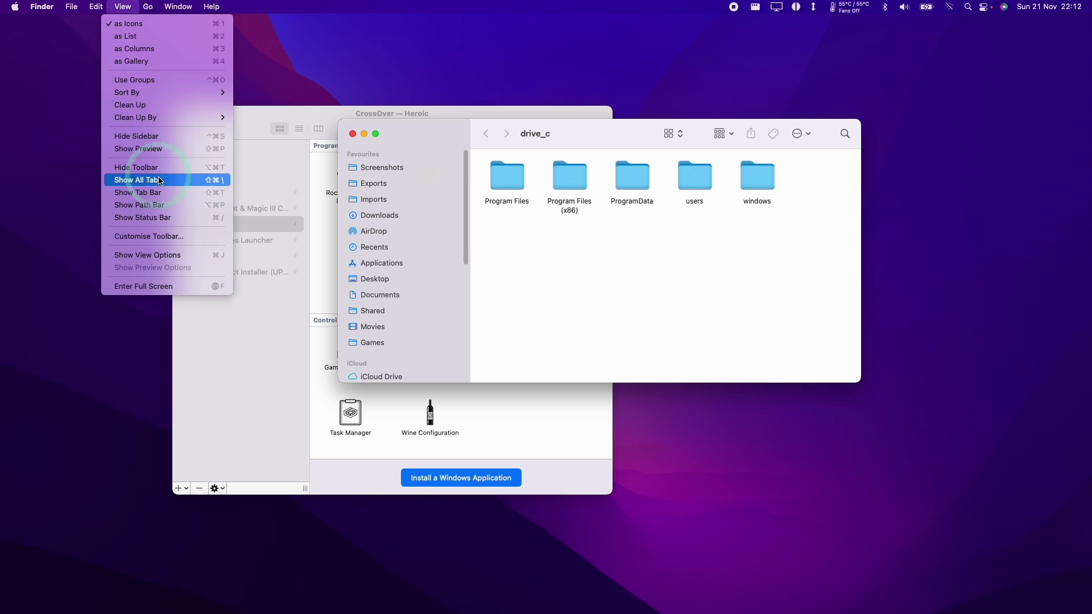
{"action": "left_click", "coordinate": [162, 208]}
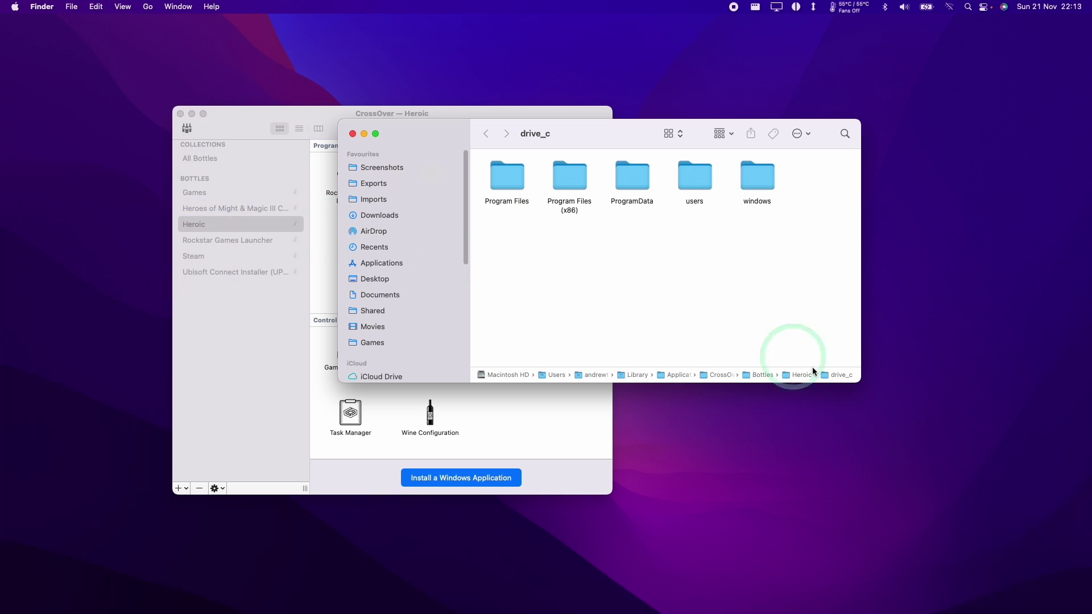
{"action": "left_click_drag", "start_coordinate": [859, 382], "coordinate": [917, 415]}
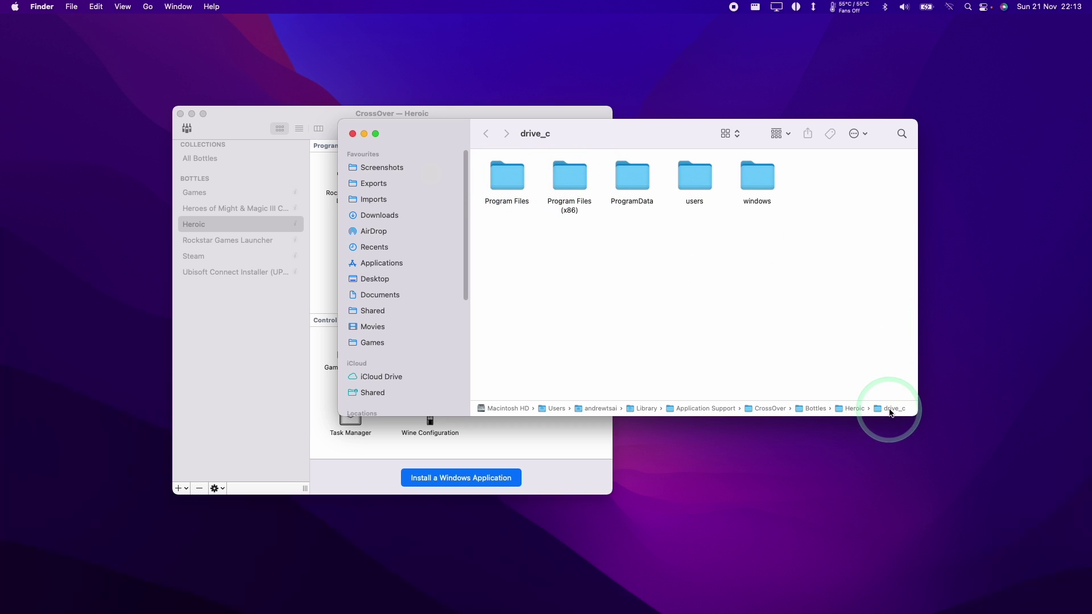
- Go up to the Heroic bottle's folder and open cxbottle.conf in TextEdit
{"action": "double_click", "coordinate": [852, 411]}
{"action": "left_click", "coordinate": [569, 173]}
{"action": "left_click", "coordinate": [556, 202]}
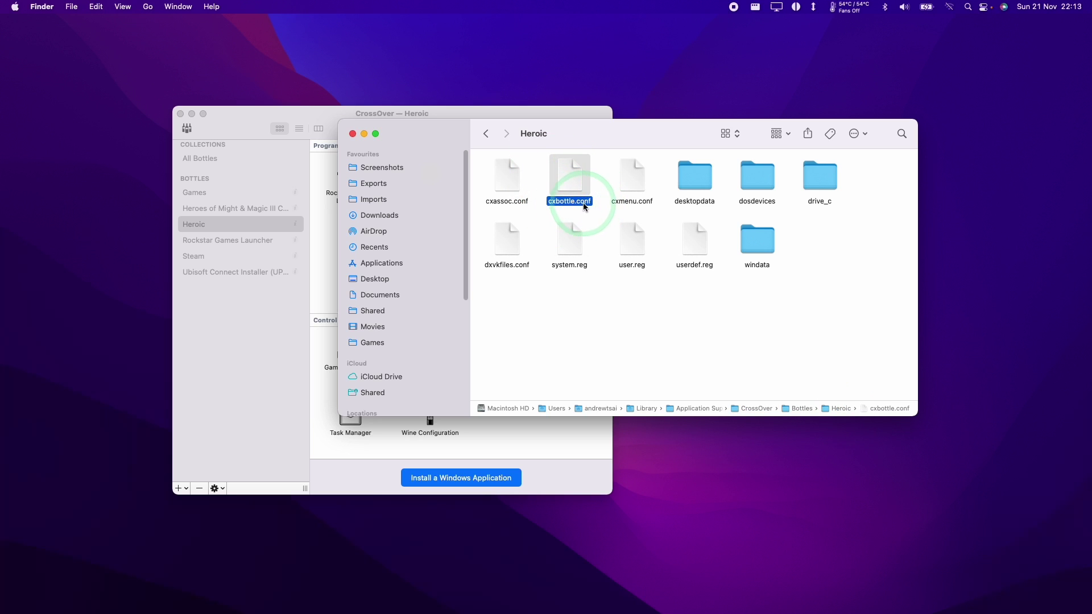
{"action": "right_click", "coordinate": [572, 178]}
{"action": "mouse_move", "coordinate": [584, 197]}
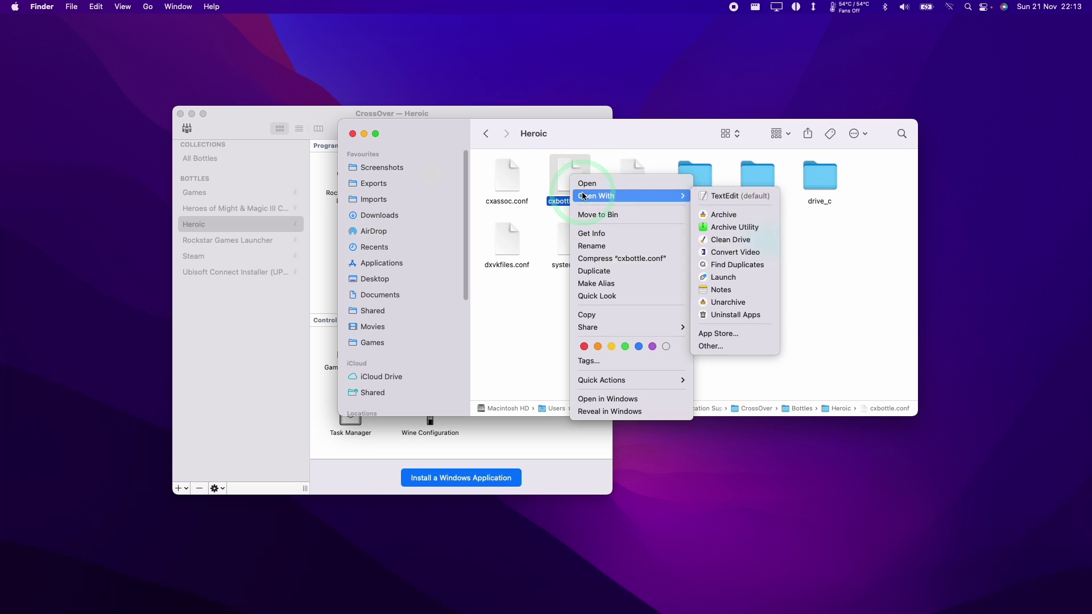
{"action": "left_click", "coordinate": [733, 196]}
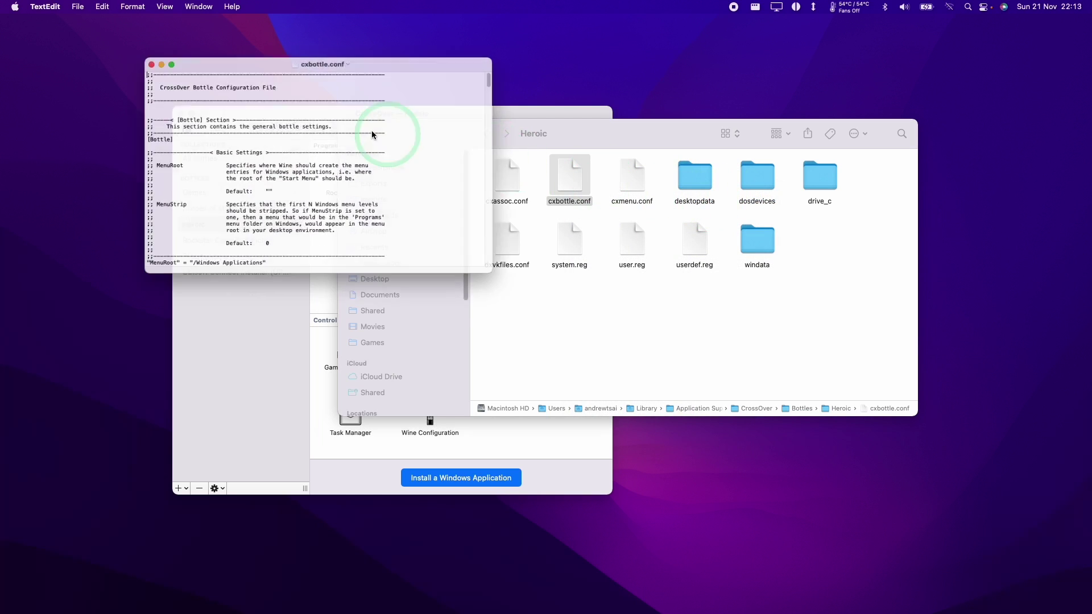
- Add the line "DXVK_HUD"="full" under [EnvironmentVariables] at the end of cxbottle.conf, referring to the HUD section of DXVK's GitHub readme
{"action": "left_click_drag", "start_coordinate": [517, 288], "coordinate": [526, 378]}
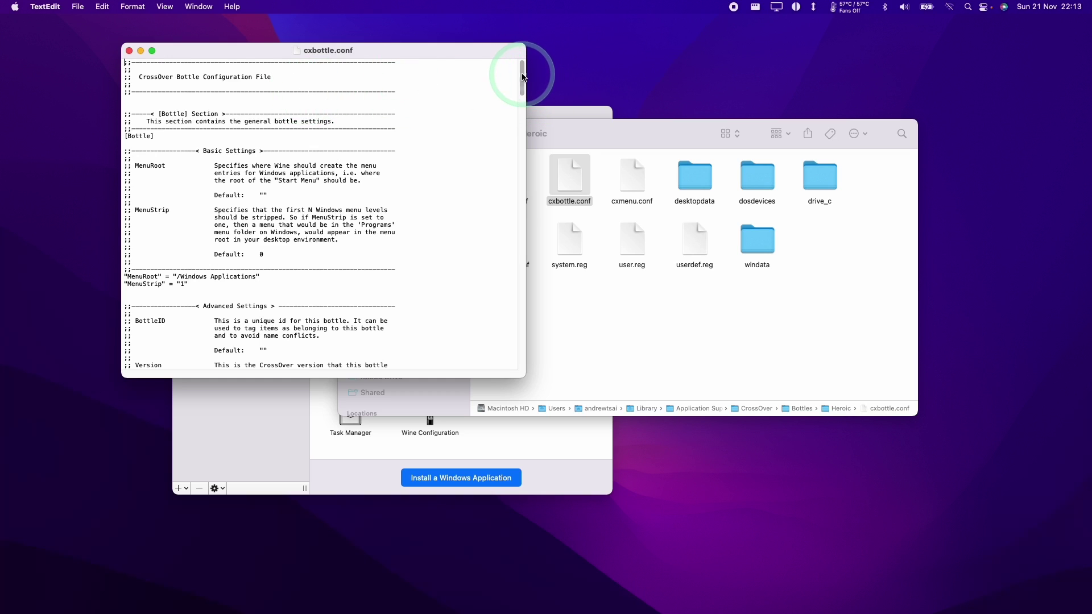
{"action": "left_click_drag", "start_coordinate": [520, 76], "coordinate": [525, 367]}
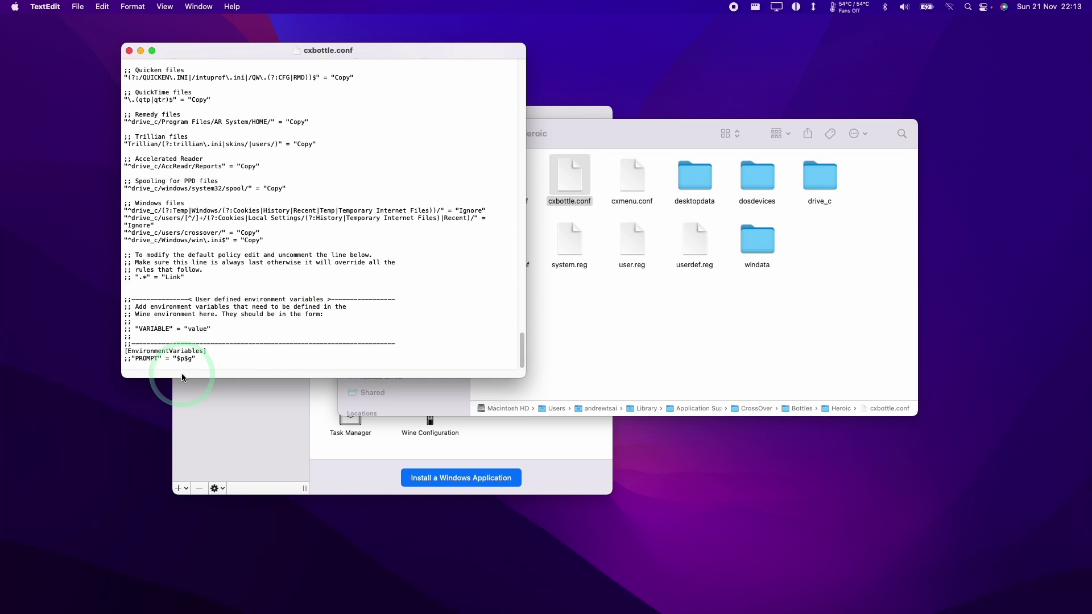
{"action": "left_click", "coordinate": [214, 360]}
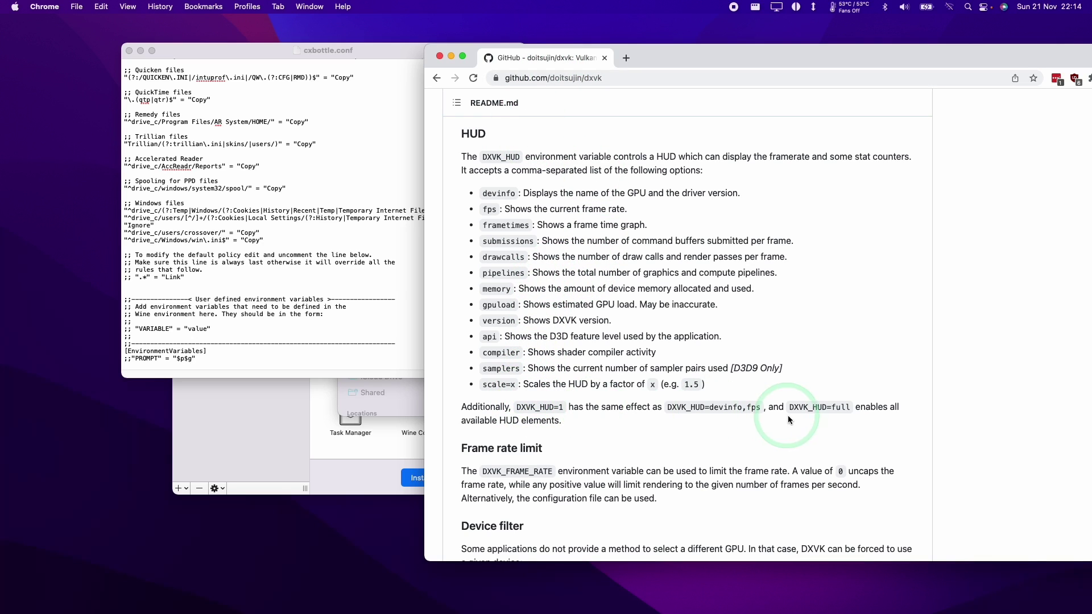
{"action": "left_click", "coordinate": [325, 364]}
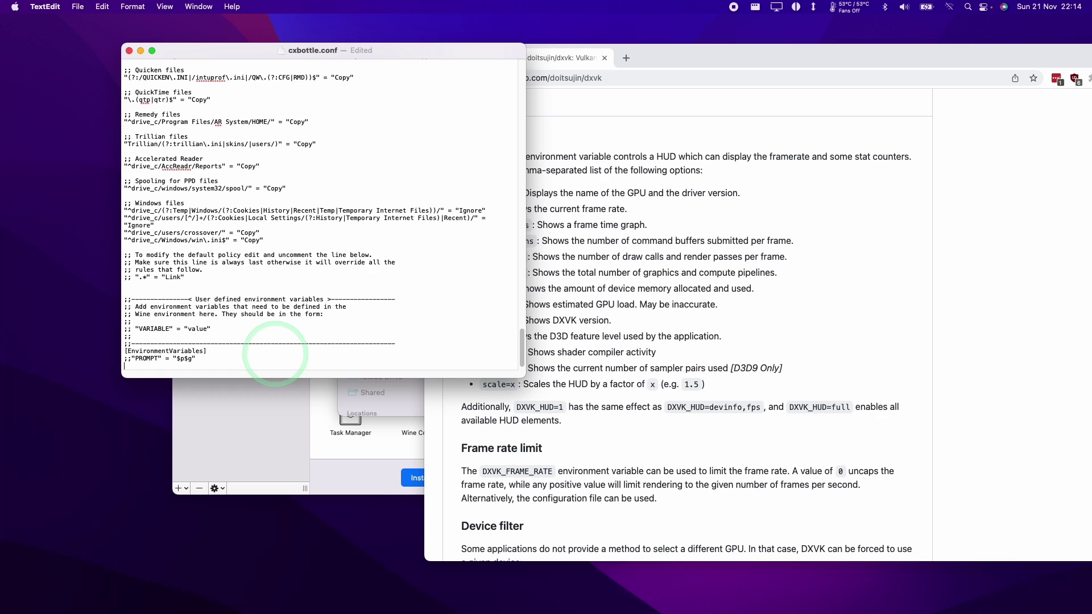
{"action": "left_click", "coordinate": [799, 409]}
{"action": "left_click_drag", "start_coordinate": [836, 407], "coordinate": [461, 405]}
{"action": "left_click", "coordinate": [323, 364]}
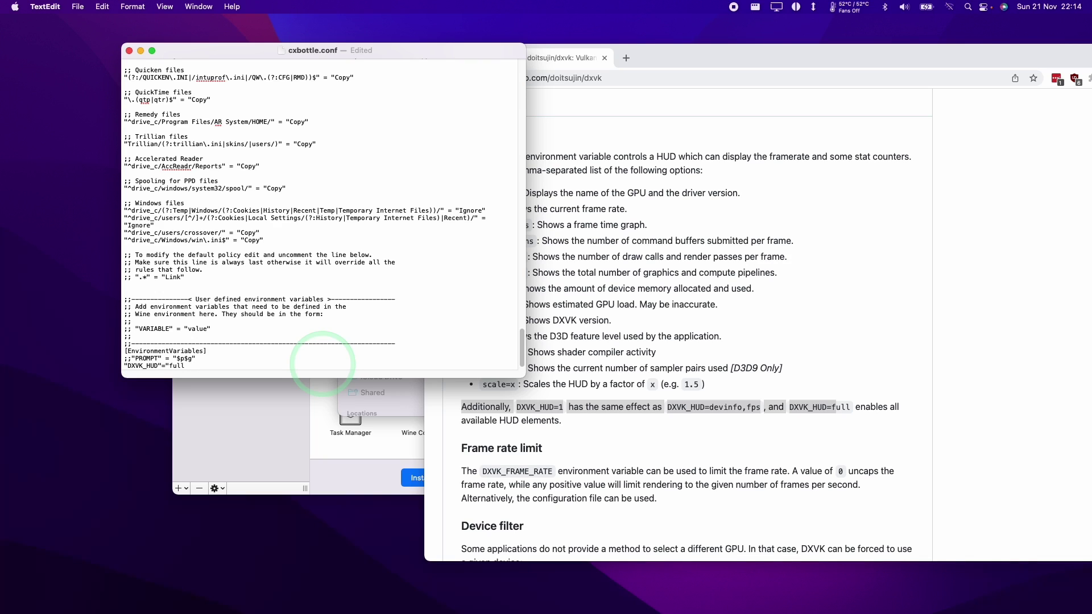
- Save the edited cxbottle.conf, keeping full as the DXVK_HUD value
{"action": "double_click", "coordinate": [174, 366]}
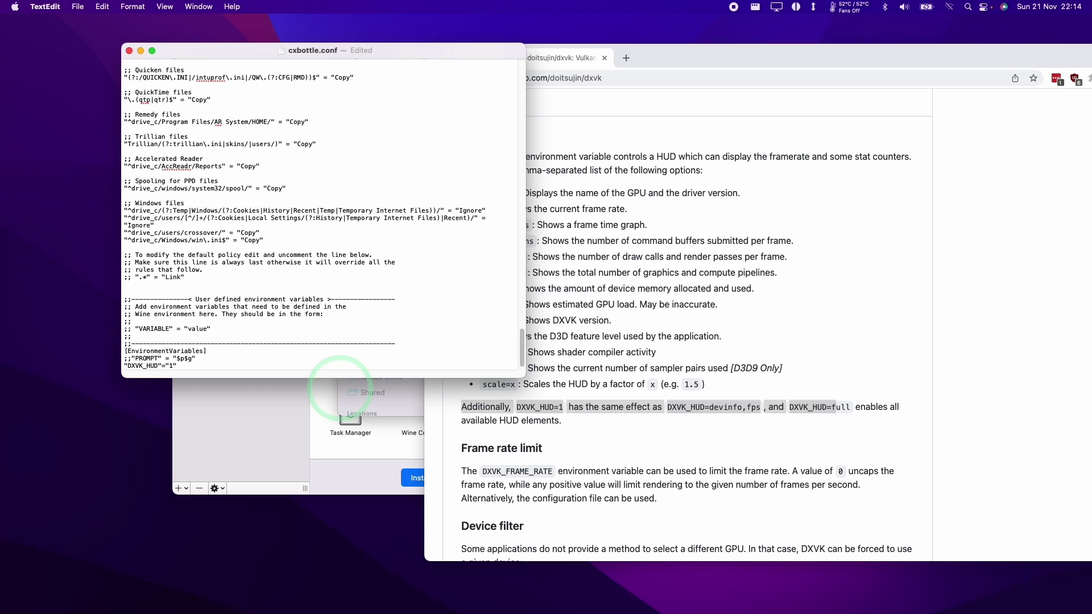
{"action": "key", "text": "super+z"}
{"action": "left_click", "coordinate": [195, 359]}
{"action": "left_click", "coordinate": [78, 6]}
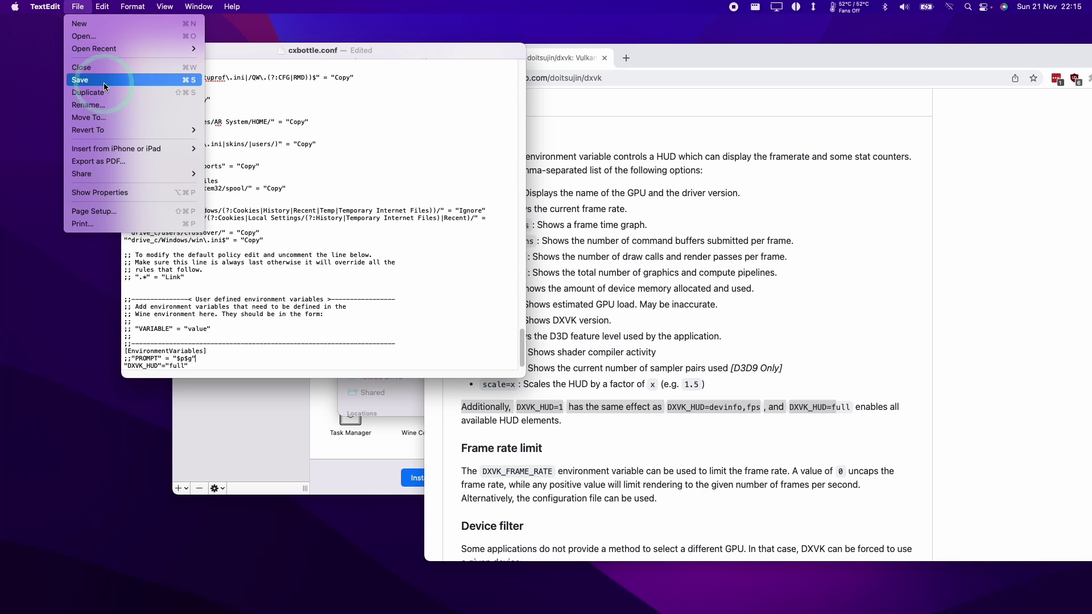
{"action": "left_click", "coordinate": [324, 290]}
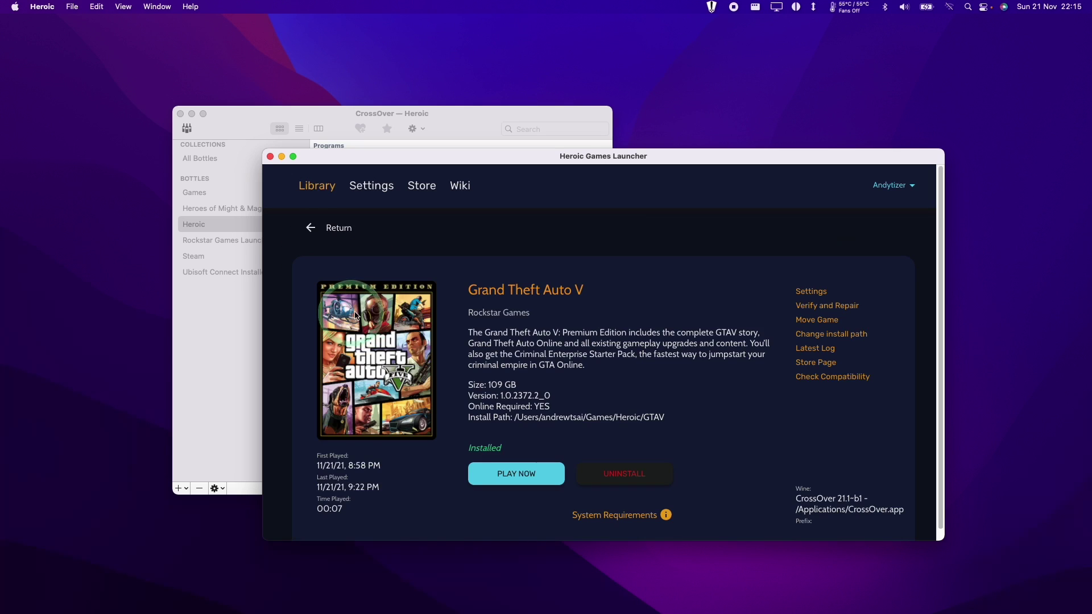
- Launch Grand Theft Auto V from the Heroic Games Launcher and start Story Mode
{"action": "left_click", "coordinate": [516, 469]}
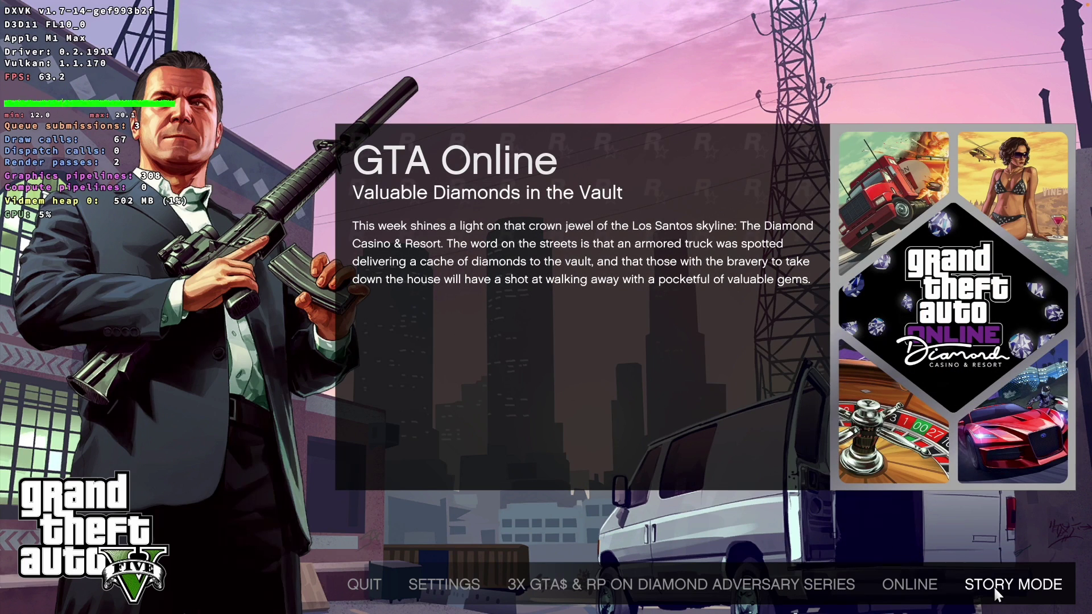
{"action": "left_click", "coordinate": [996, 586]}
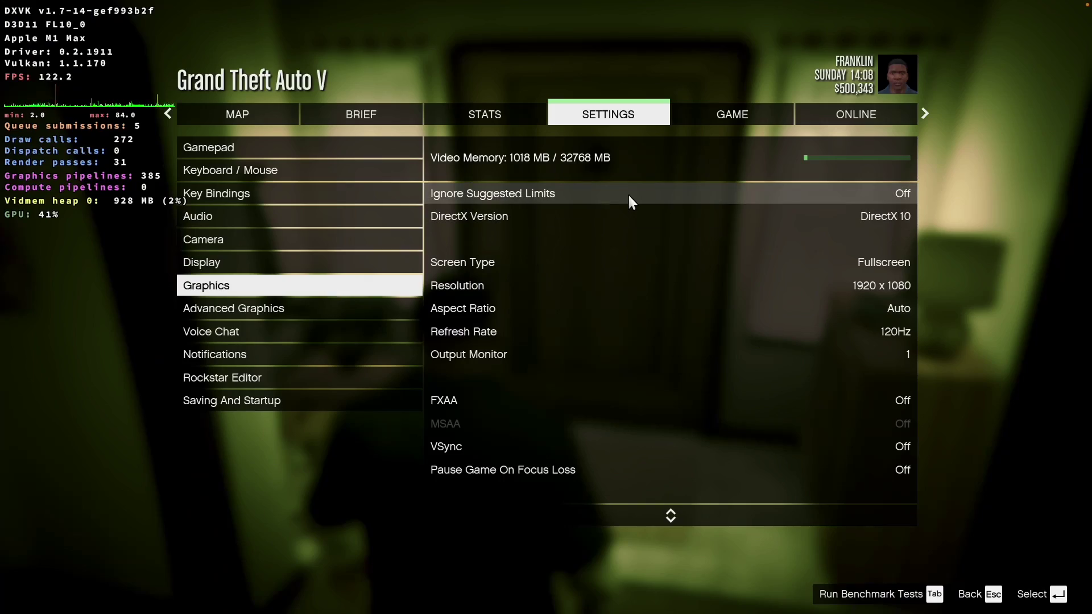
- Review the game's Graphics settings, from DirectX version and resolution to population, texture, shadow and water quality
{"action": "left_click", "coordinate": [628, 193]}
{"action": "key", "text": "Down"}
{"action": "key", "text": "Down"}
{"action": "key", "text": "Down"}
{"action": "key", "text": "Down"}
{"action": "key", "text": "Down"}
{"action": "key", "text": "Down"}
{"action": "key", "text": "Down"}
{"action": "key", "text": "Down"}
{"action": "key", "text": "Down"}
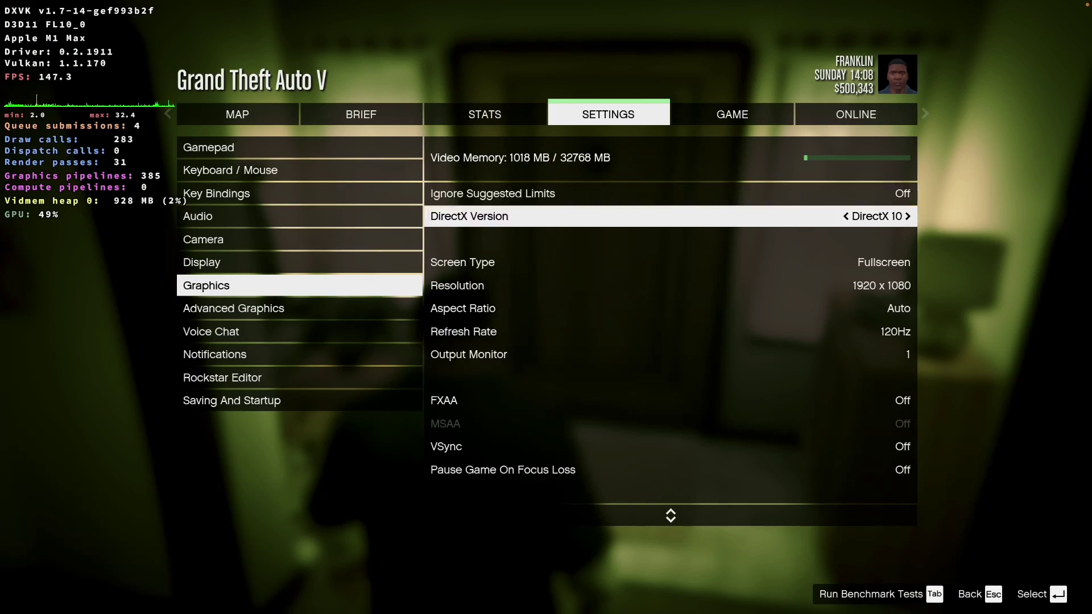
{"action": "key", "text": "Down"}
{"action": "key", "text": "Down"}
{"action": "key", "text": "Down"}
{"action": "key", "text": "Down"}
{"action": "key", "text": "Down"}
{"action": "key", "text": "Down"}
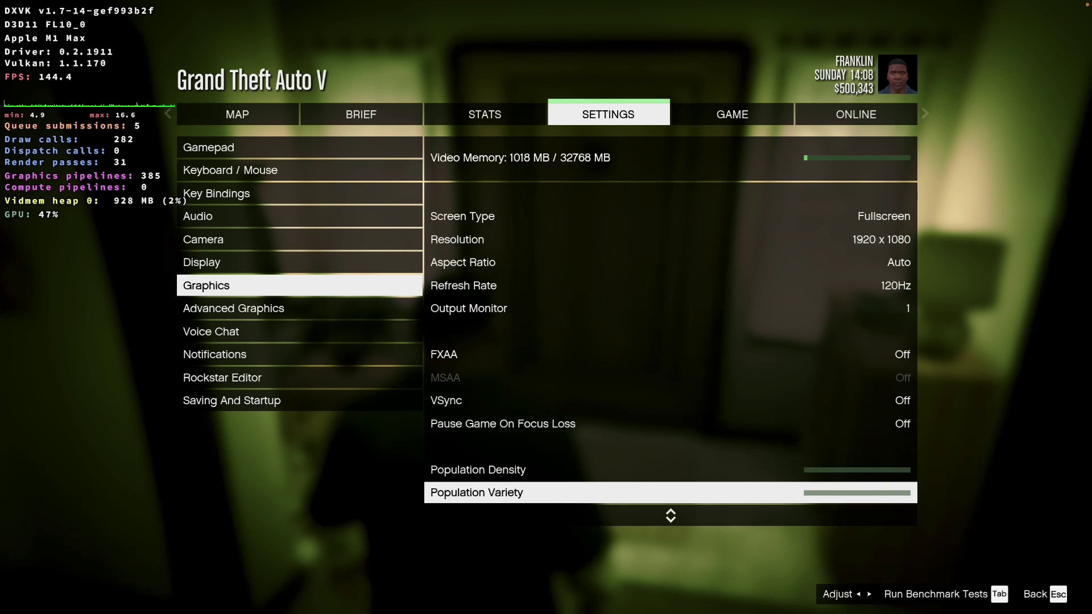
{"action": "key", "text": "Down"}
{"action": "key", "text": "Down"}
{"action": "key", "text": "Down"}
{"action": "key", "text": "Down"}
{"action": "key", "text": "Down"}
{"action": "key", "text": "Down"}
{"action": "key", "text": "Down"}
{"action": "key", "text": "Down"}
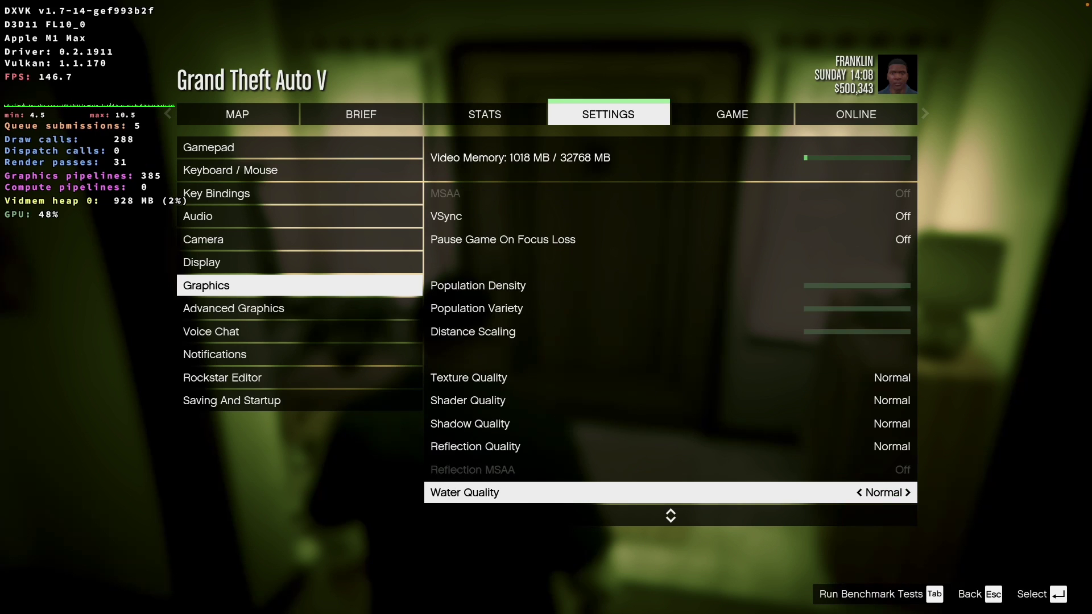
{"action": "key", "text": "Down"}
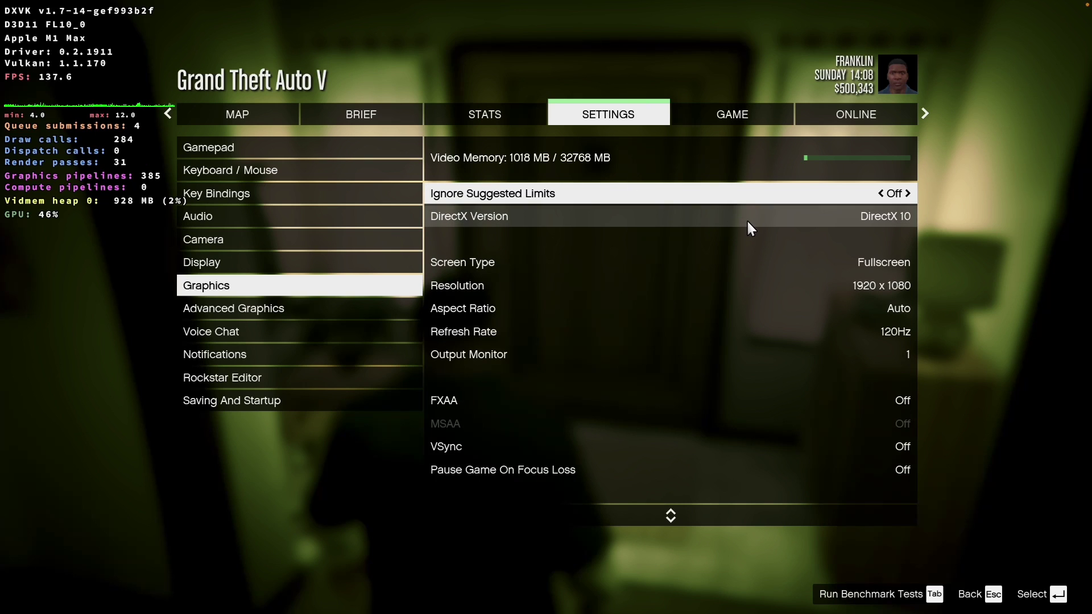
- Resume the game, take the character out of the house and run along the street to check performance on the DXVK overlay
{"action": "key", "text": "Escape"}
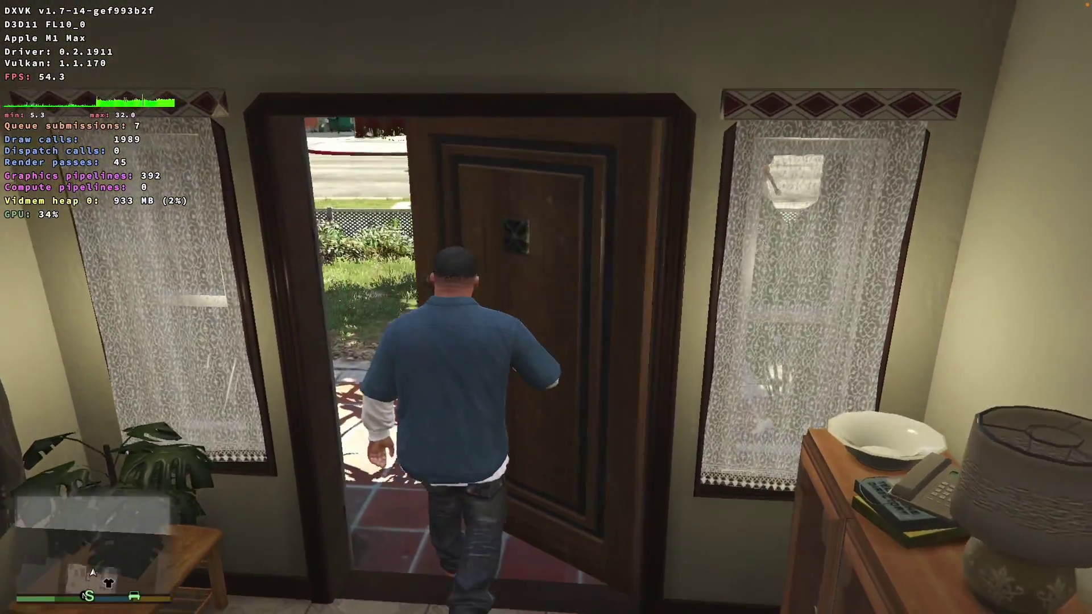
{"action": "key", "text": "s"}
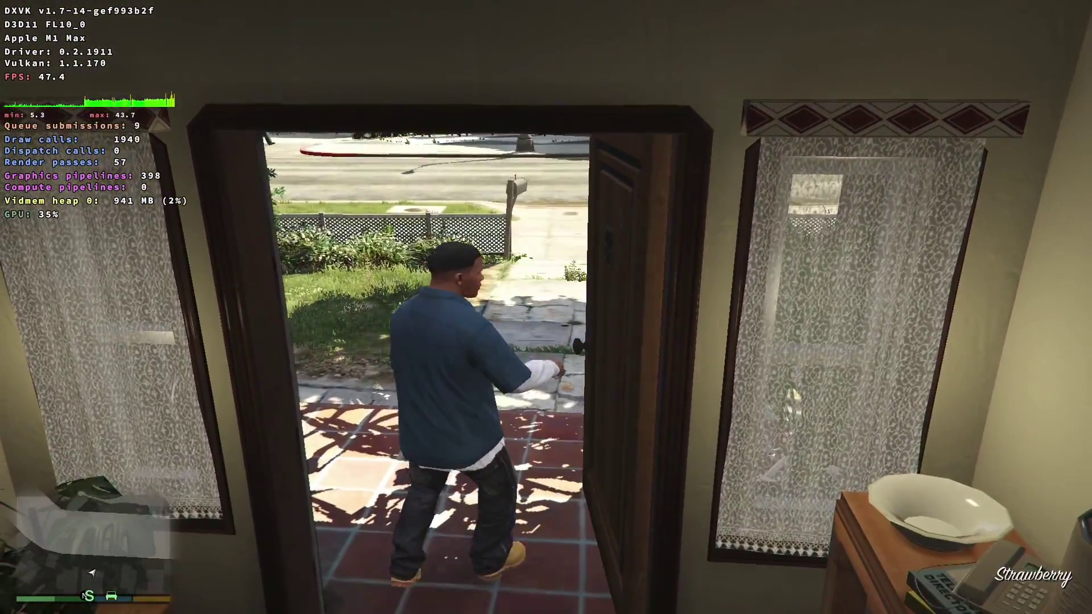
{"action": "key", "text": "w"}
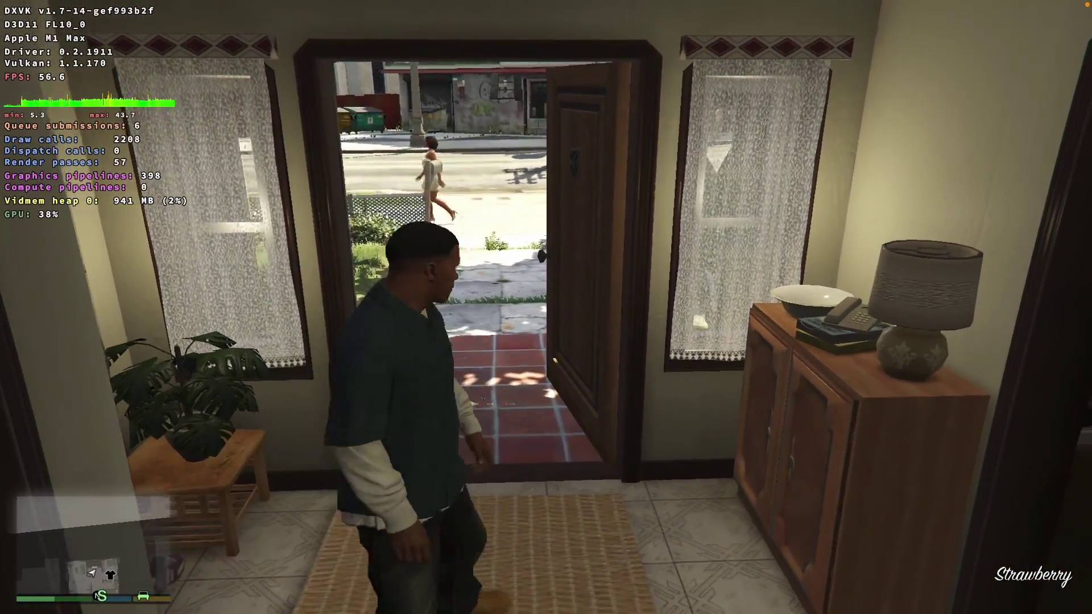
{"action": "key", "text": "w"}
{"action": "key", "text": "w"}
{"action": "key", "text": "w"}
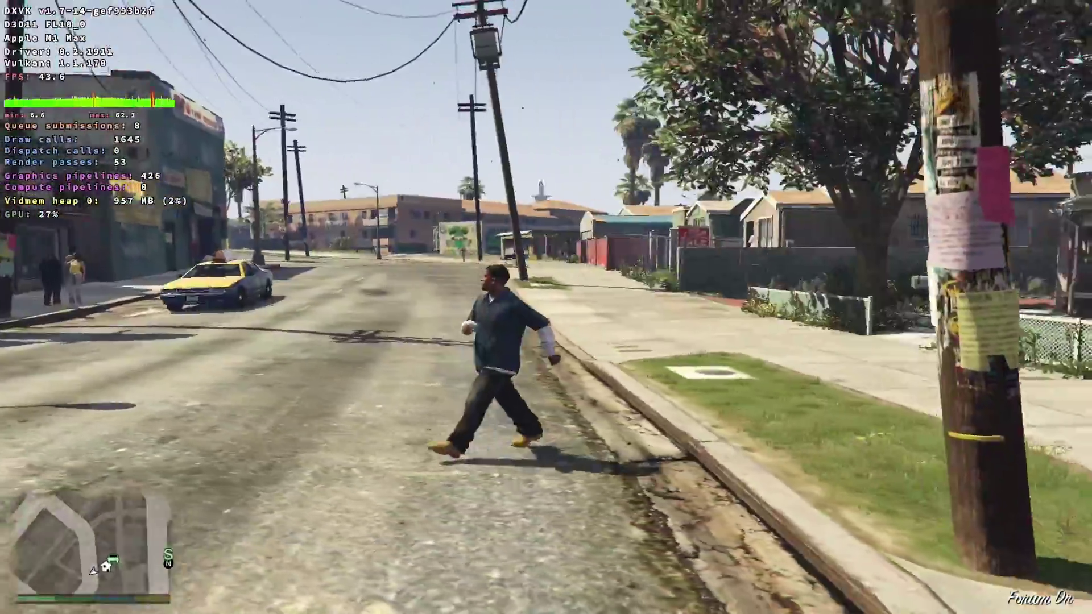
{"action": "key", "text": "w"}
{"action": "key", "text": "w"}
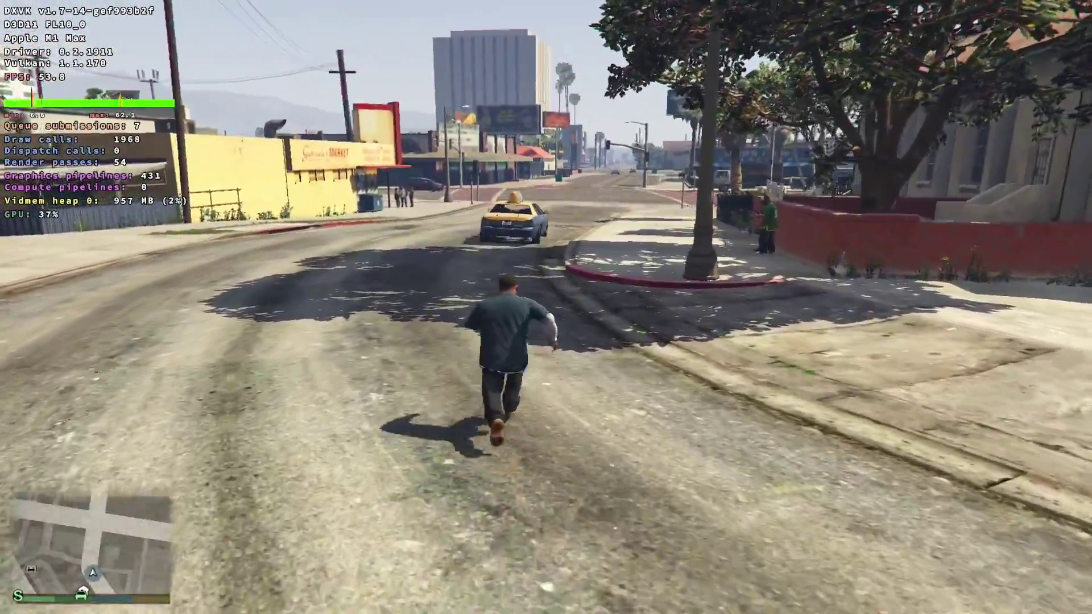
{"action": "key", "text": "w"}
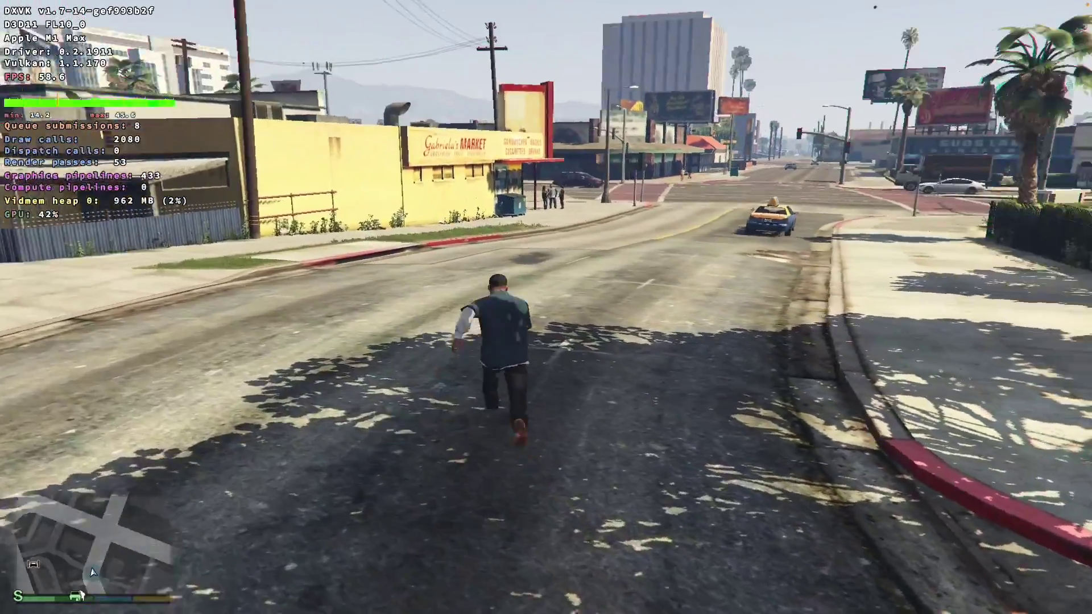